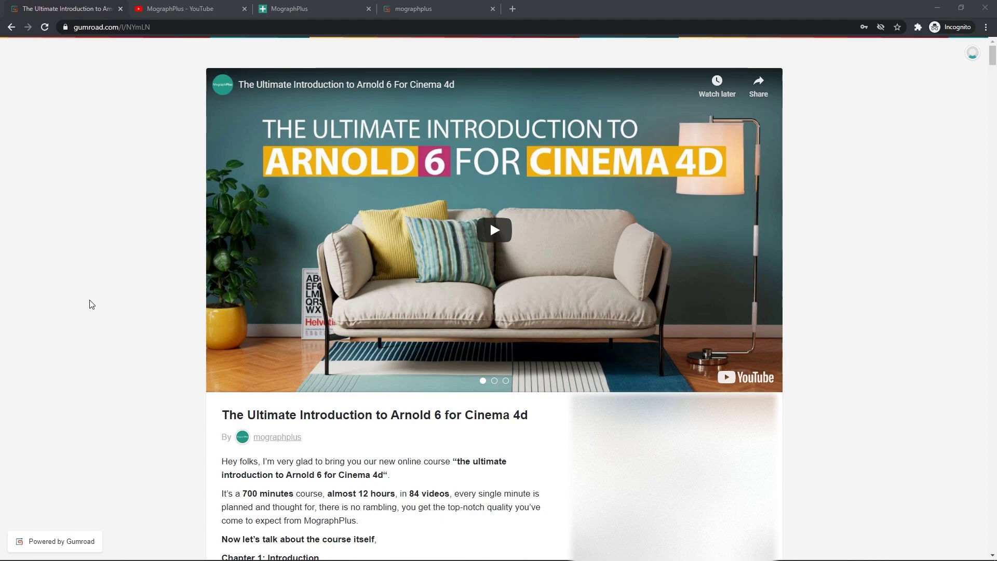
- Look through the Arnold 6 for Cinema 4D course page and the MographPlus channel's uploaded videos on YouTube
scroll(91, 304, down, 10)
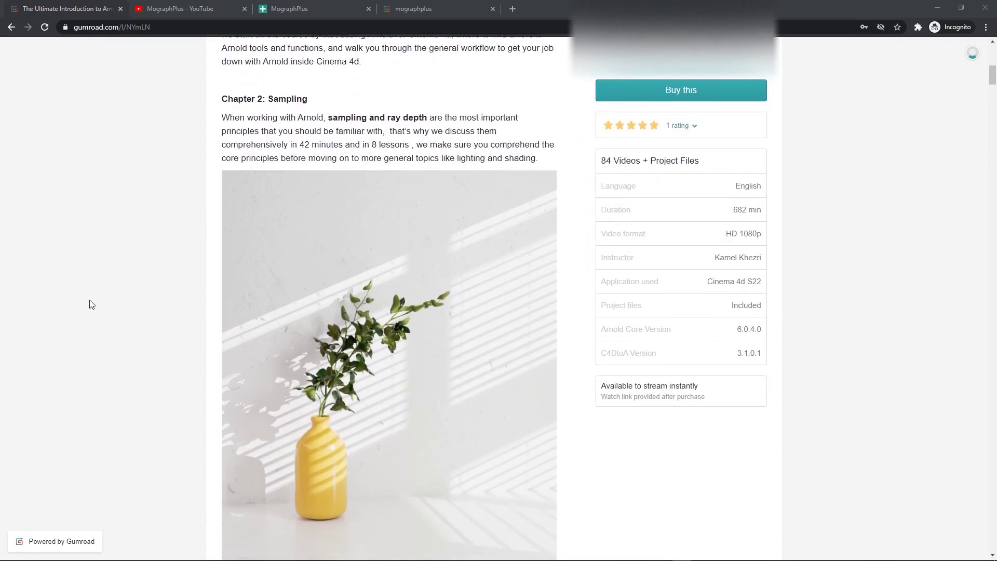
scroll(91, 304, down, 19)
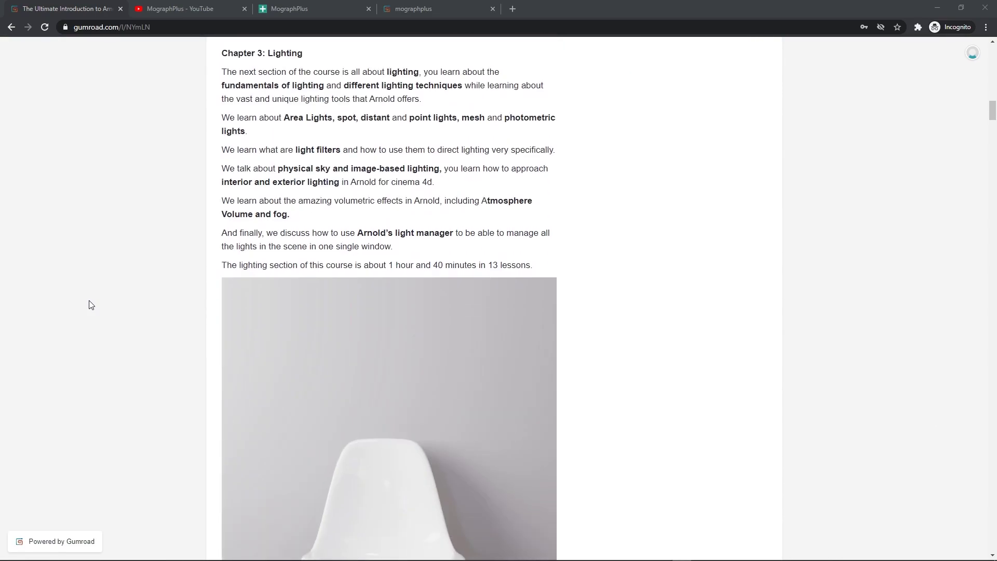
scroll(92, 305, down, 20)
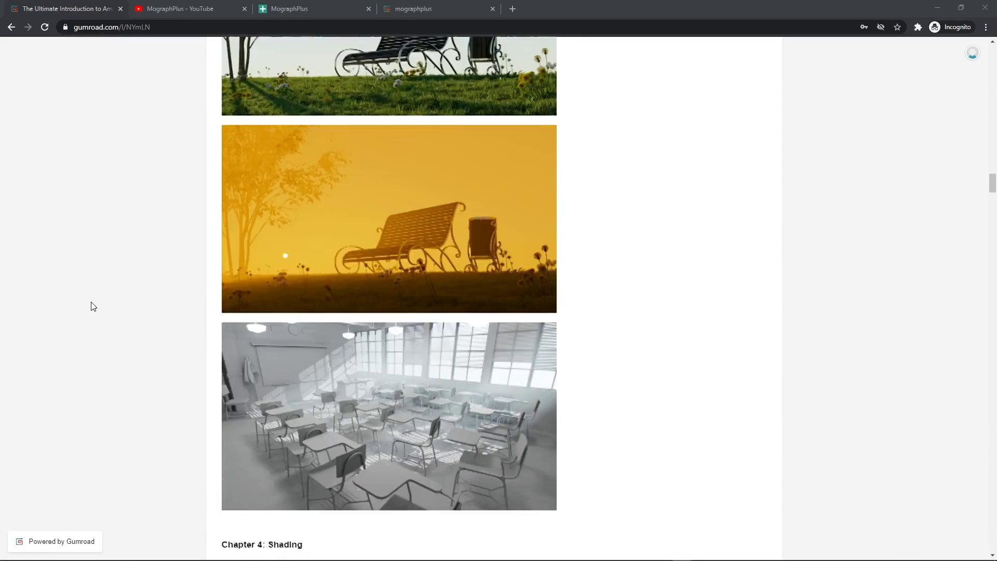
scroll(91, 307, down, 20)
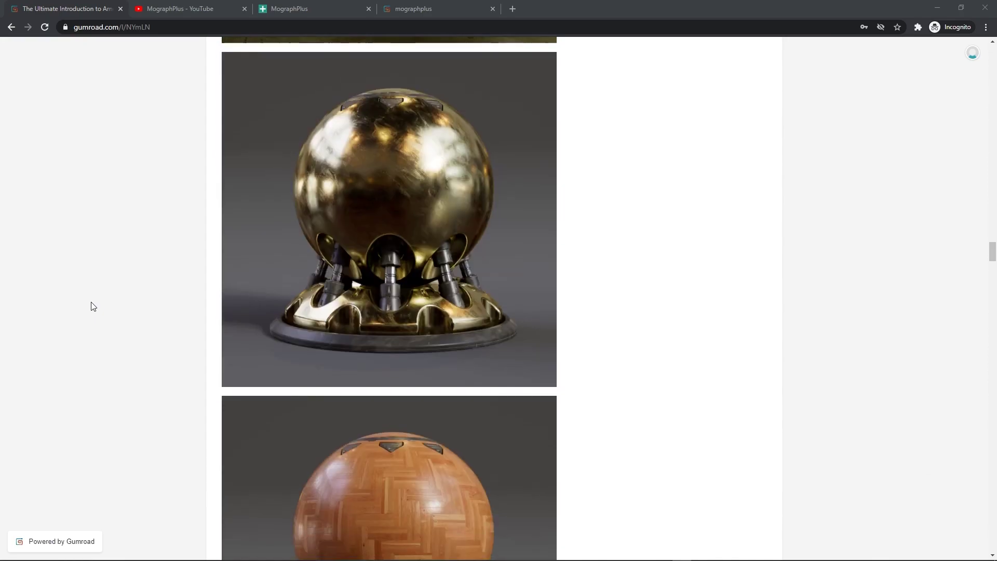
scroll(91, 306, down, 20)
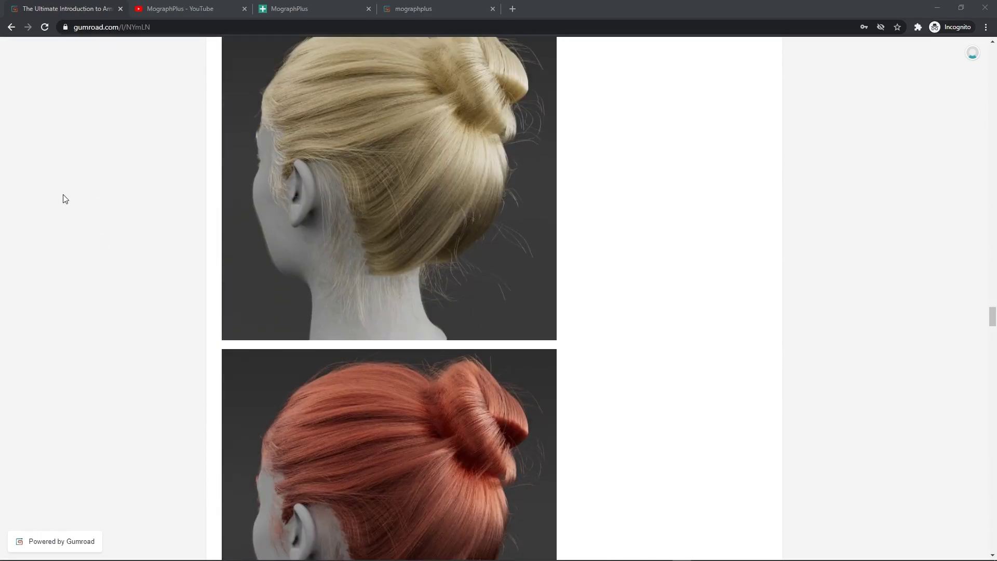
click(179, 8)
scroll(188, 290, down, 1)
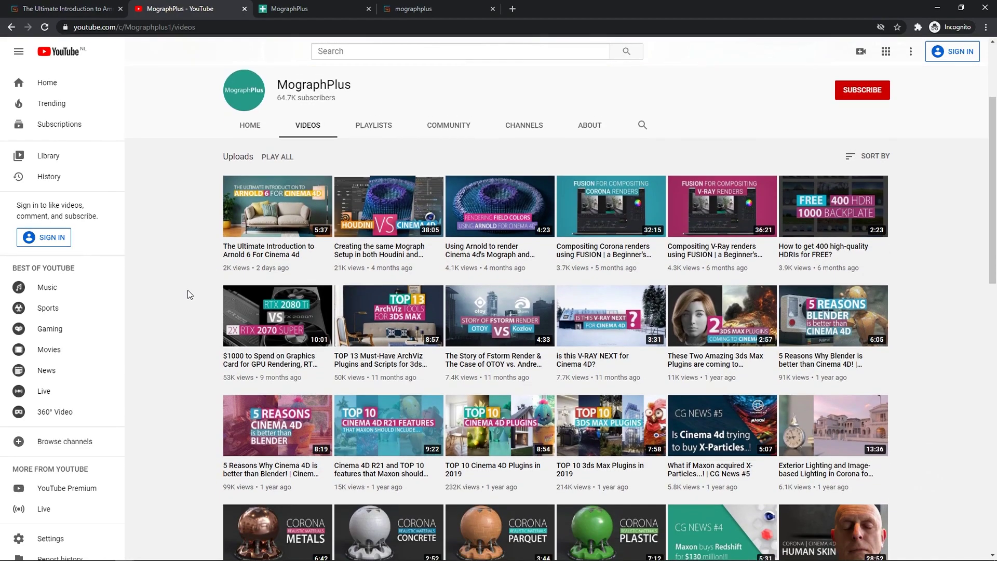
scroll(188, 294, up, 2)
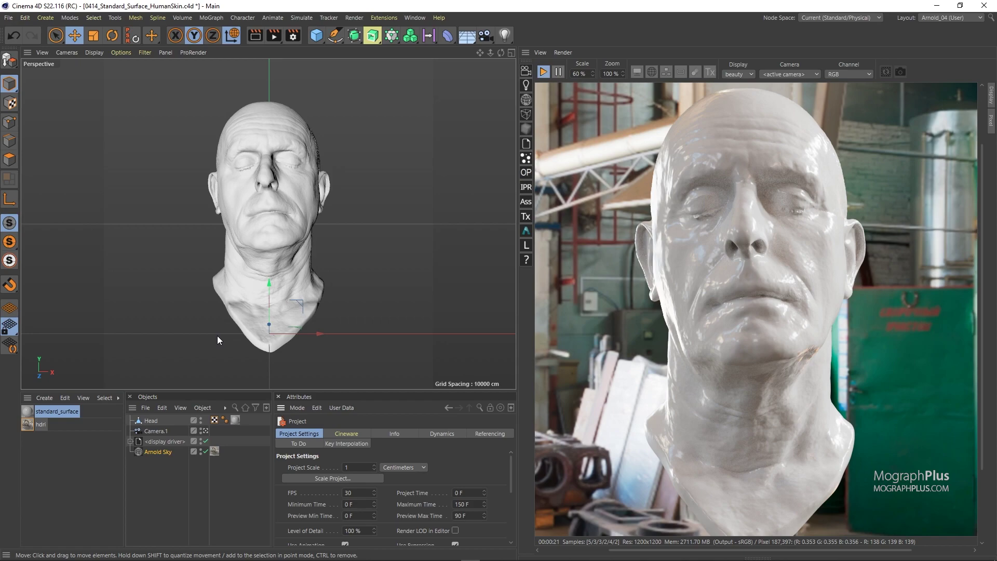
- In Cinema 4D, inspect the HDR image nodes in the hdri material's shader network, then close the network editor
double_click(39, 424)
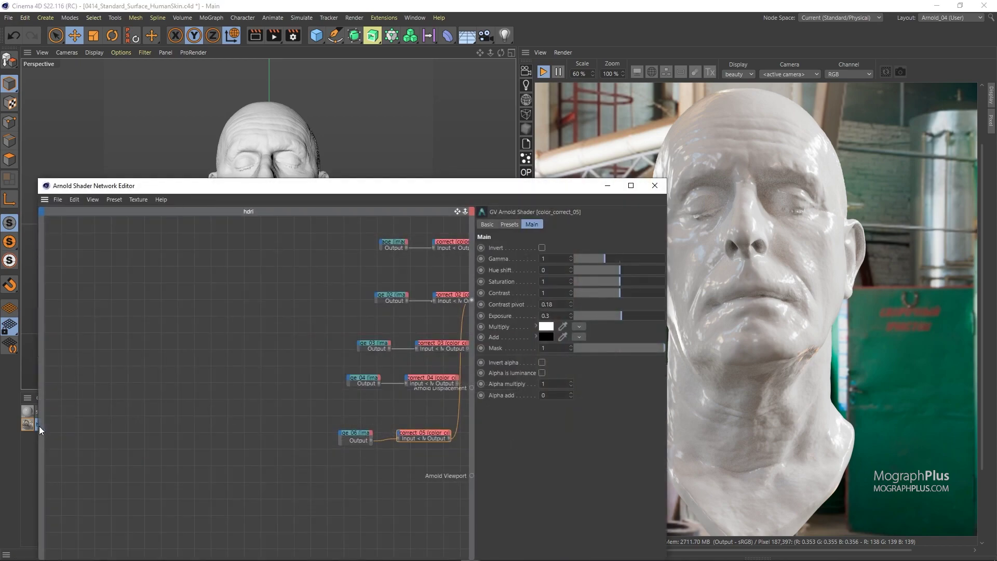
scroll(327, 289, down, 2)
scroll(335, 295, up, 2)
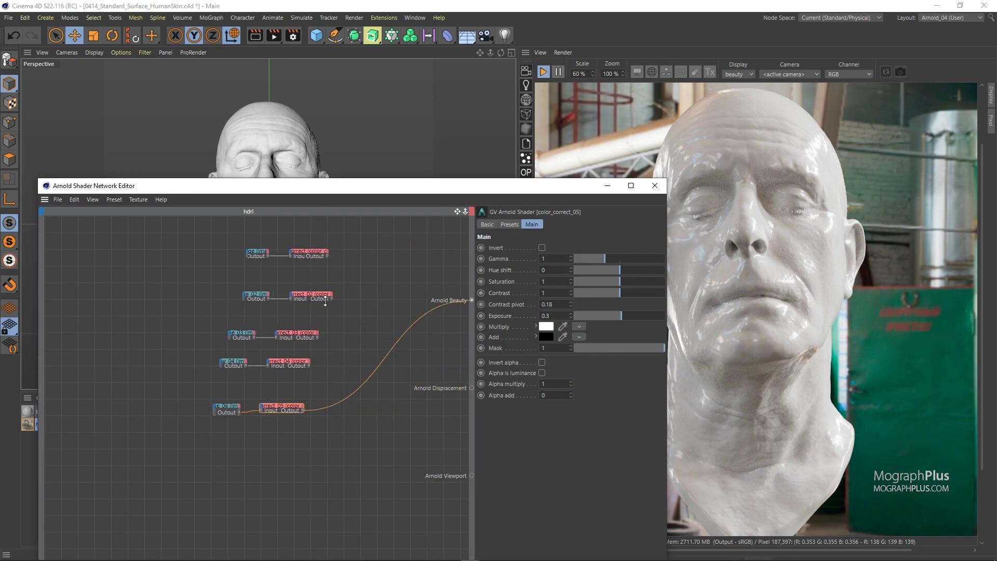
click(235, 247)
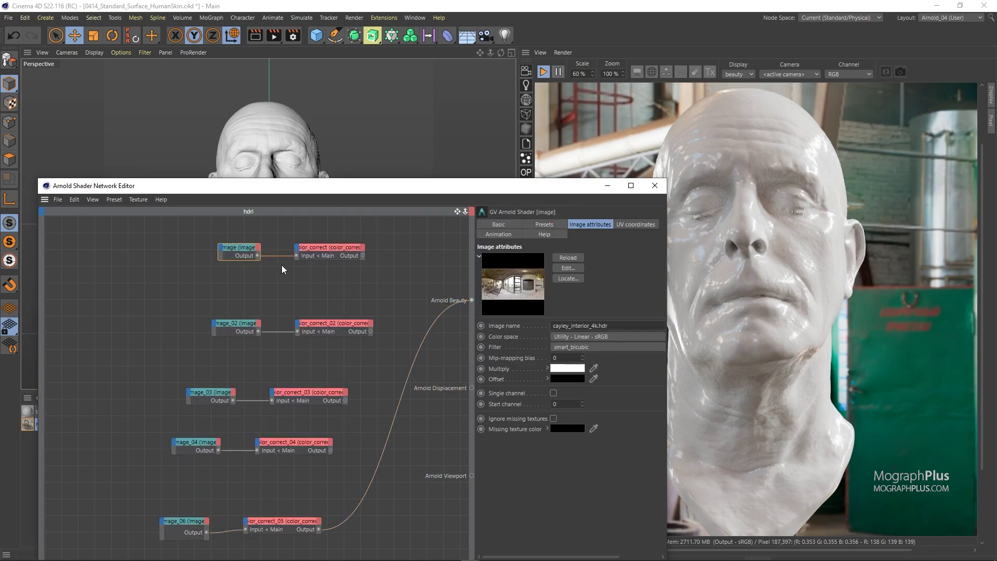
drag(237, 353, 236, 352)
drag(175, 376, 215, 404)
drag(214, 453, 214, 455)
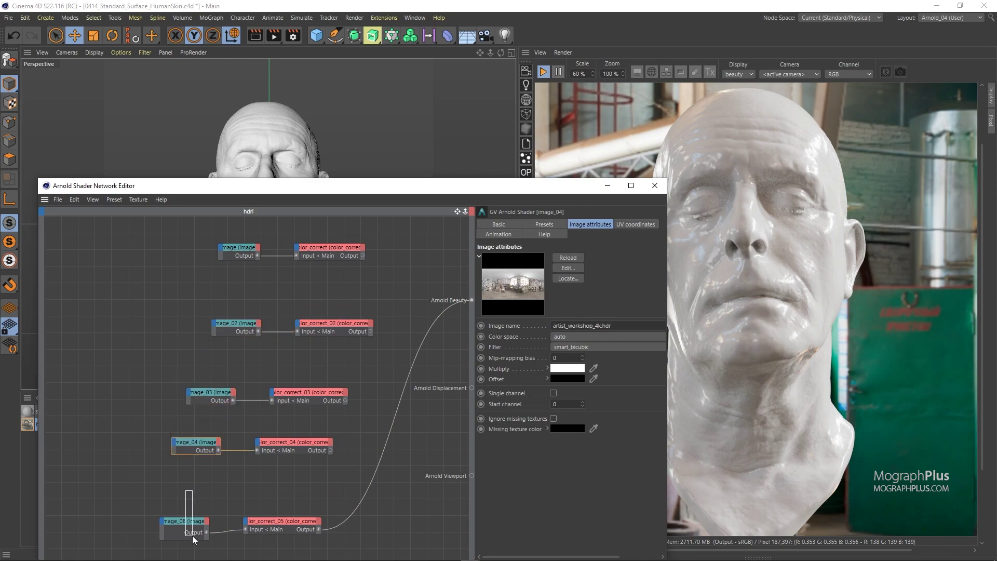
drag(193, 536, 193, 537)
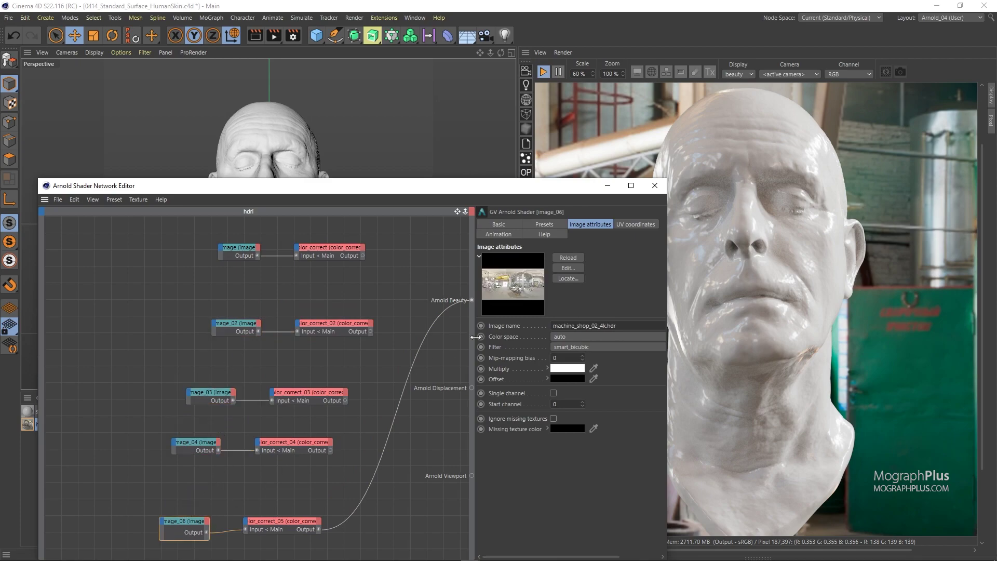
click(653, 186)
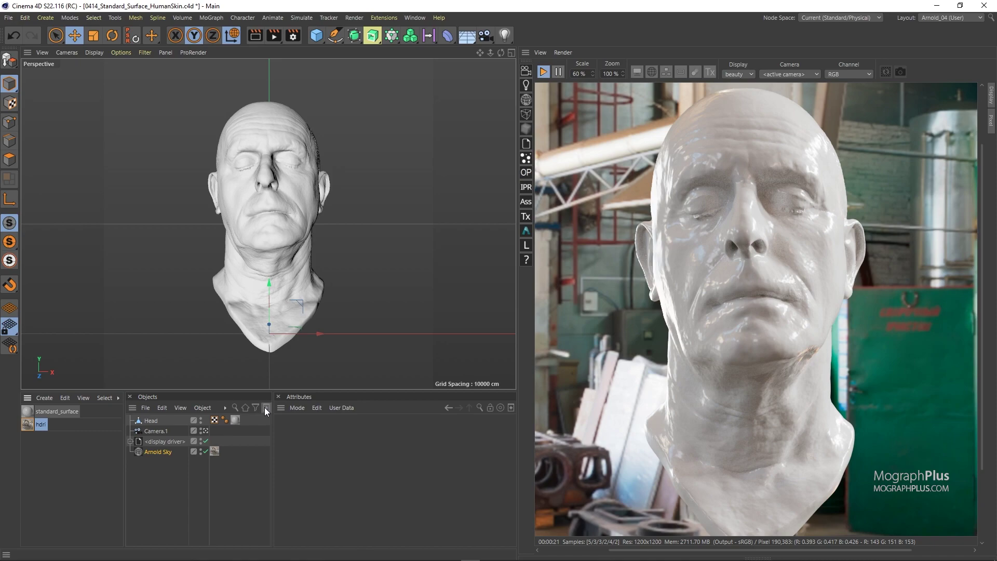
- Open the standard_surface material's shader network and add an image node that loads the Head Colour texture
double_click(64, 413)
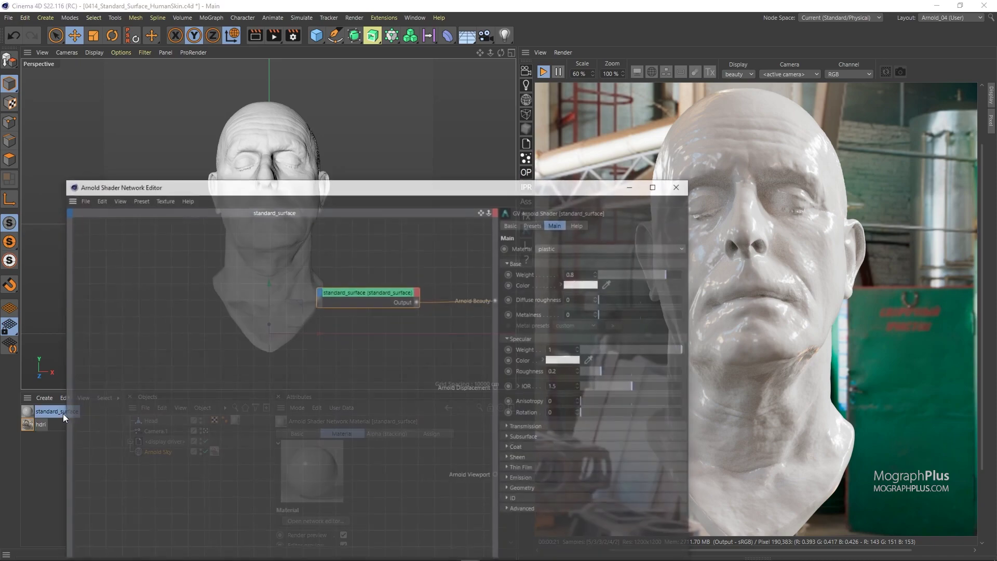
drag(323, 188, 259, 18)
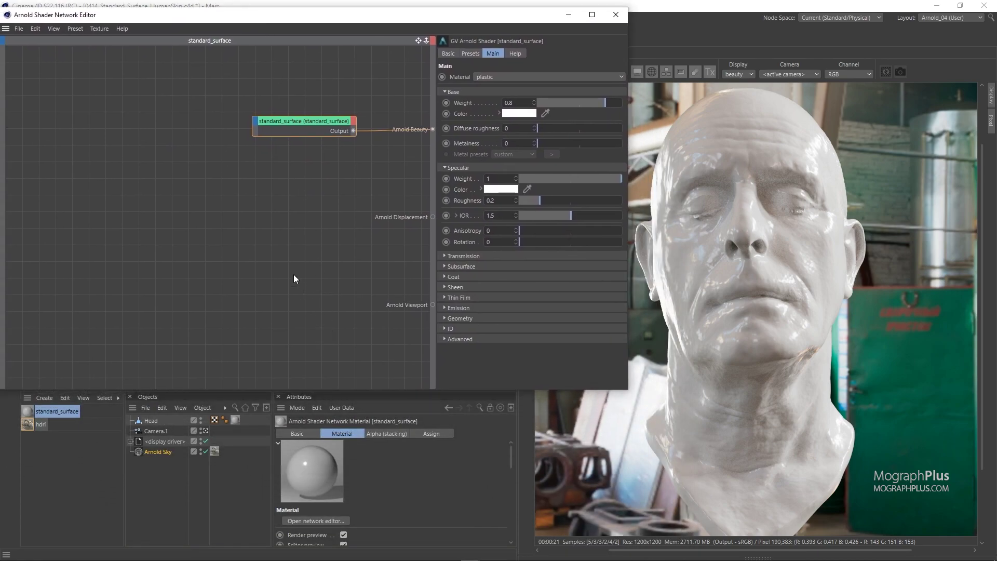
click(149, 128)
key(Tab)
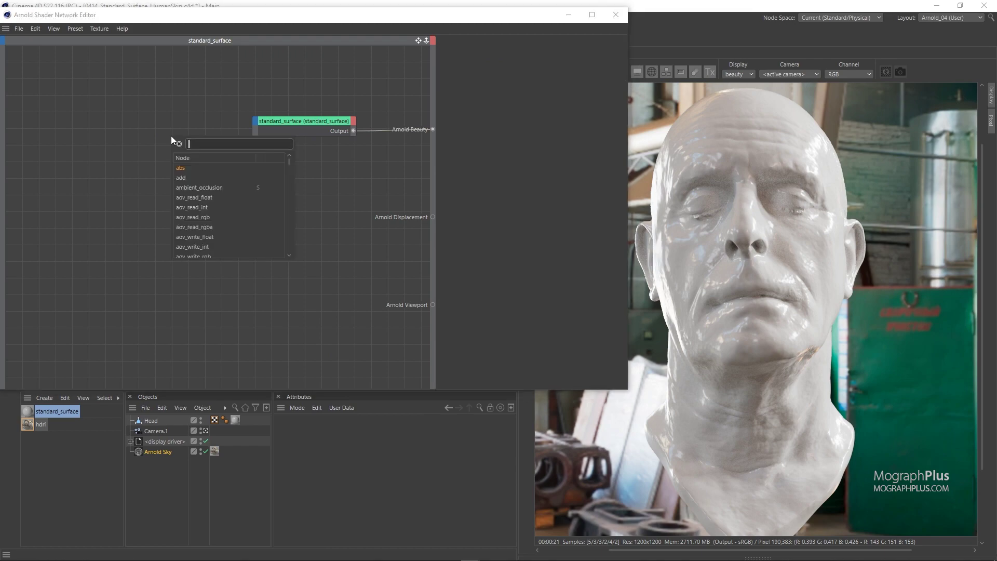
text(image)
key(Return)
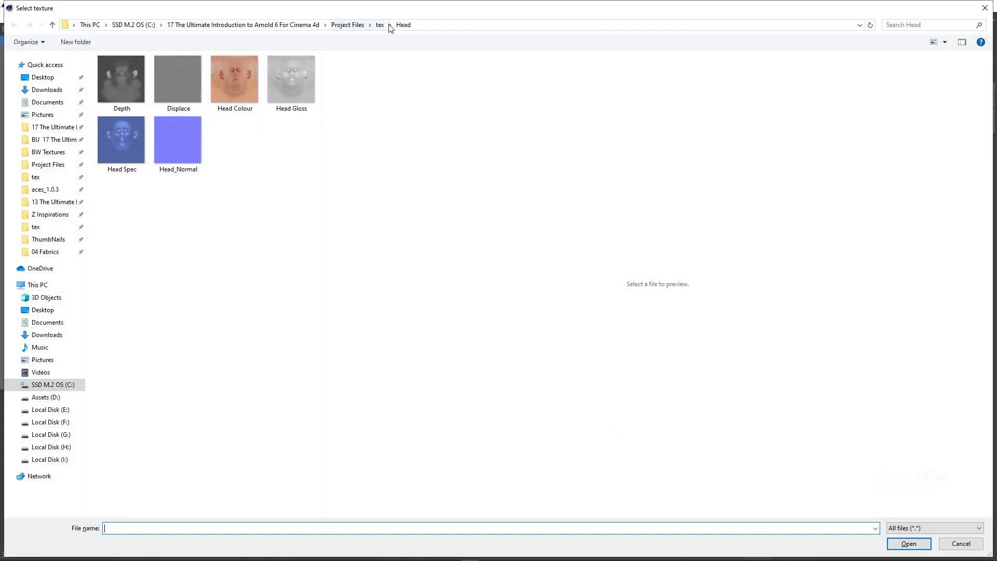
click(245, 77)
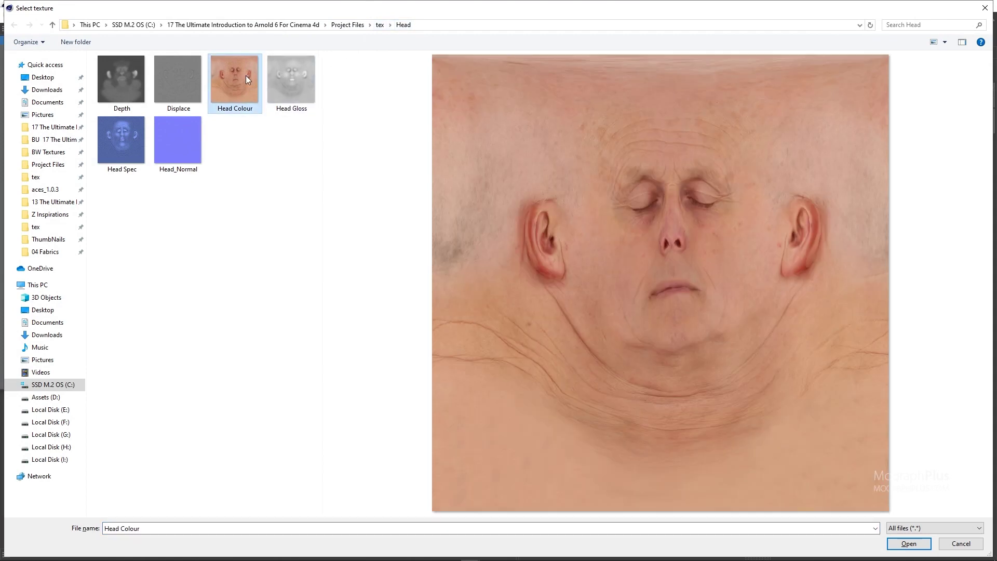
double_click(245, 76)
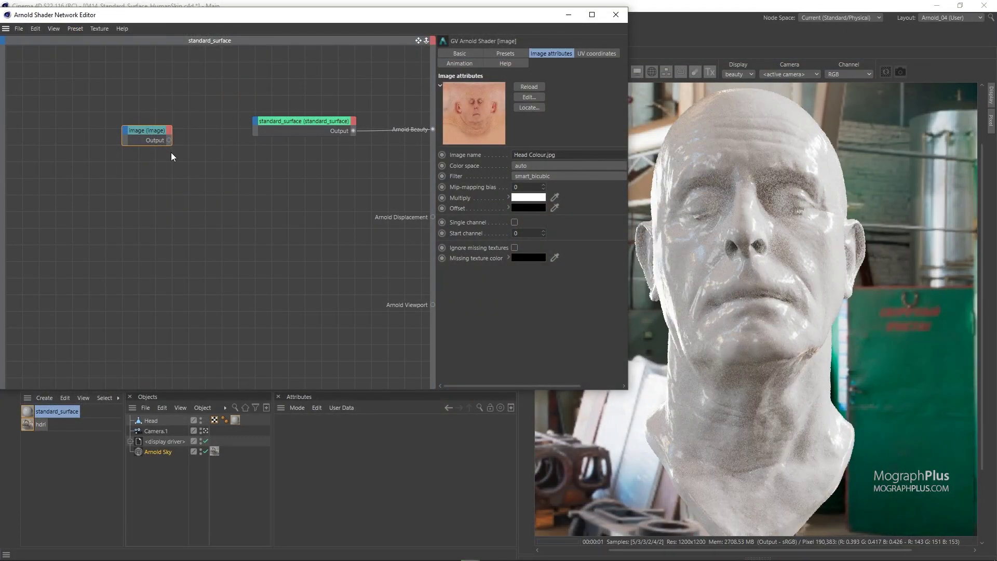
- Set the Head Colour image's color space to Utility - sRGB - Texture and connect its output to the standard_surface Base Color
click(526, 165)
mouse_move(550, 327)
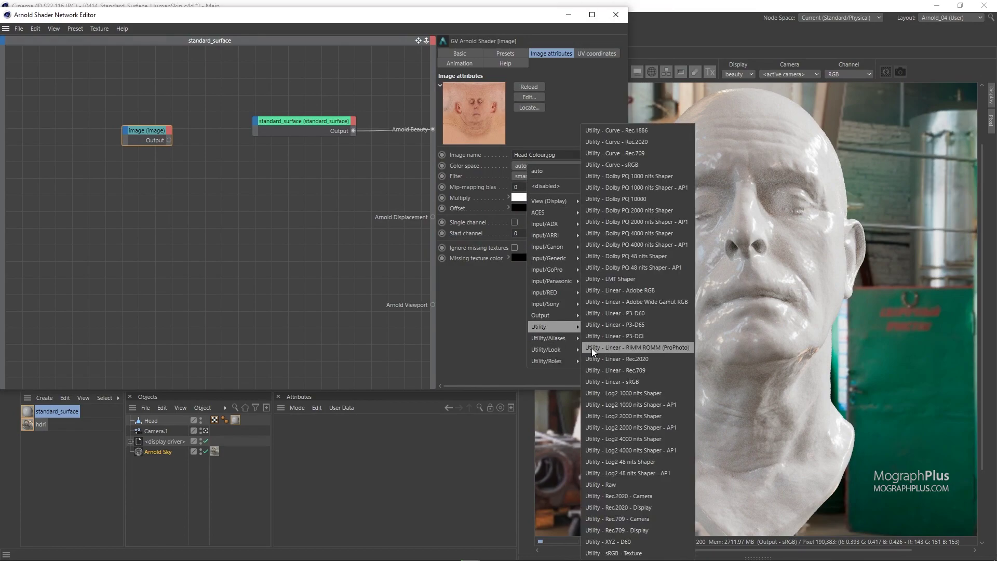
click(646, 554)
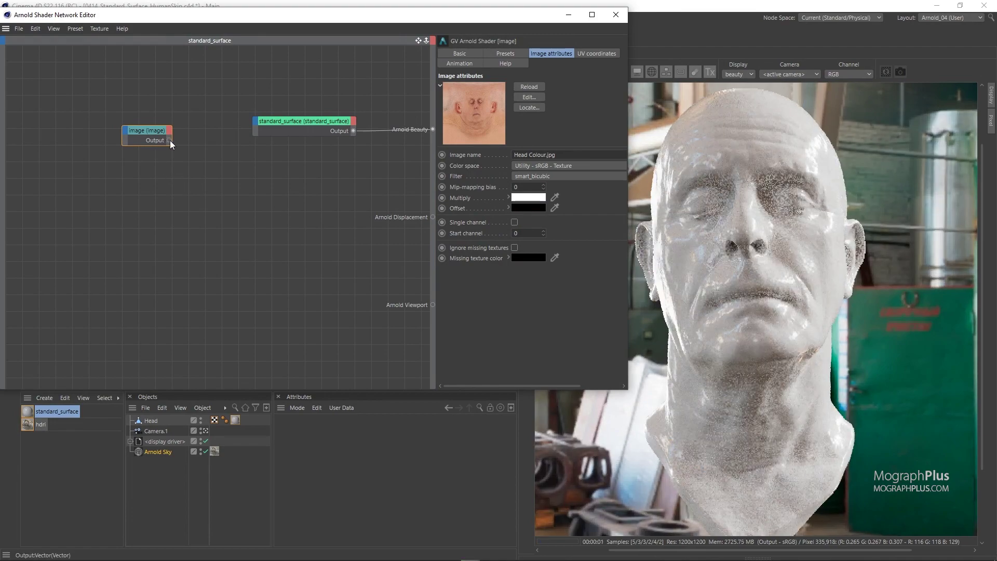
drag(170, 140, 255, 122)
mouse_move(306, 129)
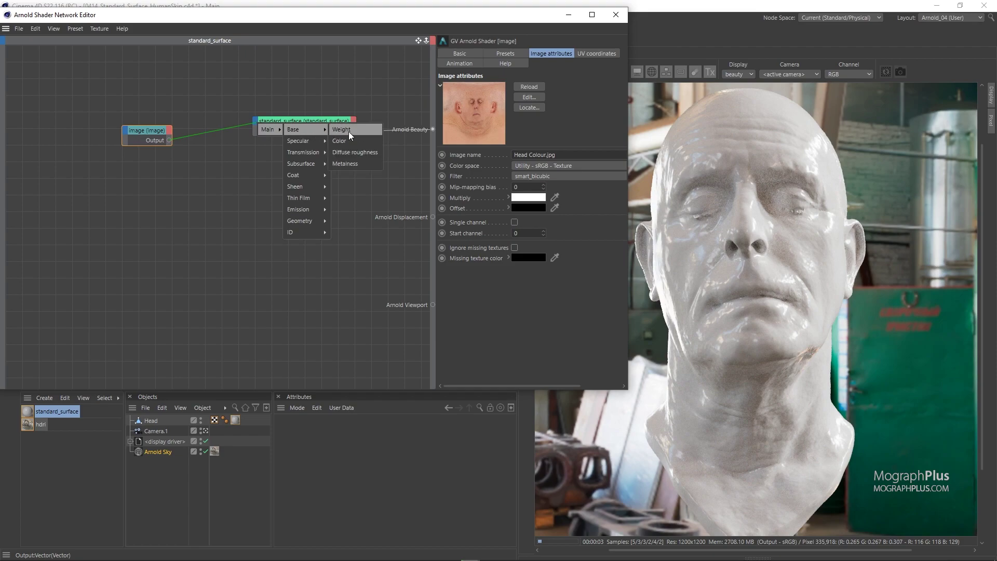
click(357, 139)
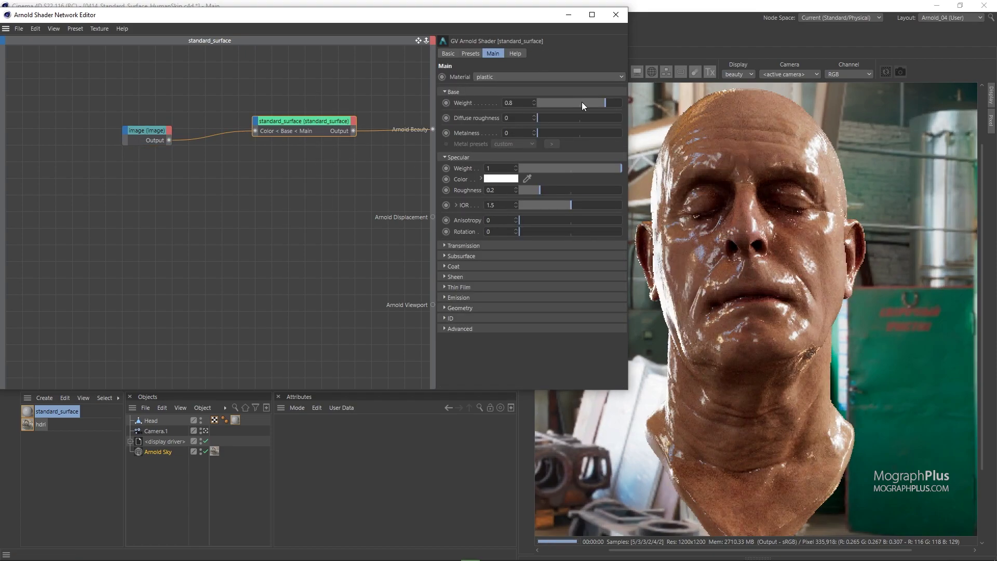
- Set the standard_surface Base Weight to 1 and its Specular Weight to 0
drag(594, 102, 644, 102)
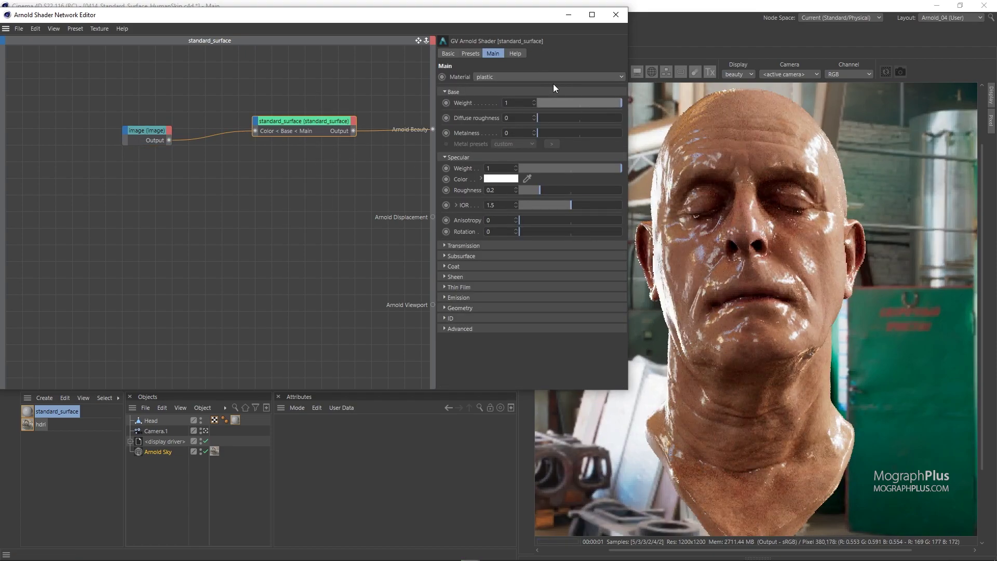
drag(543, 168, 462, 184)
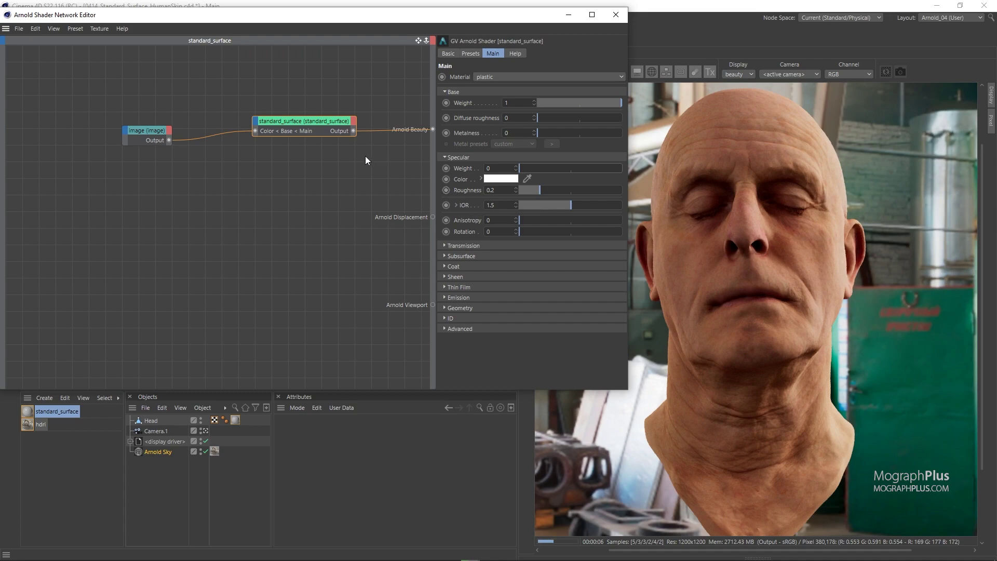
- Set the Subsurface Weight to 0.8 and apply the skin 2 preset to the subsurface color
click(461, 255)
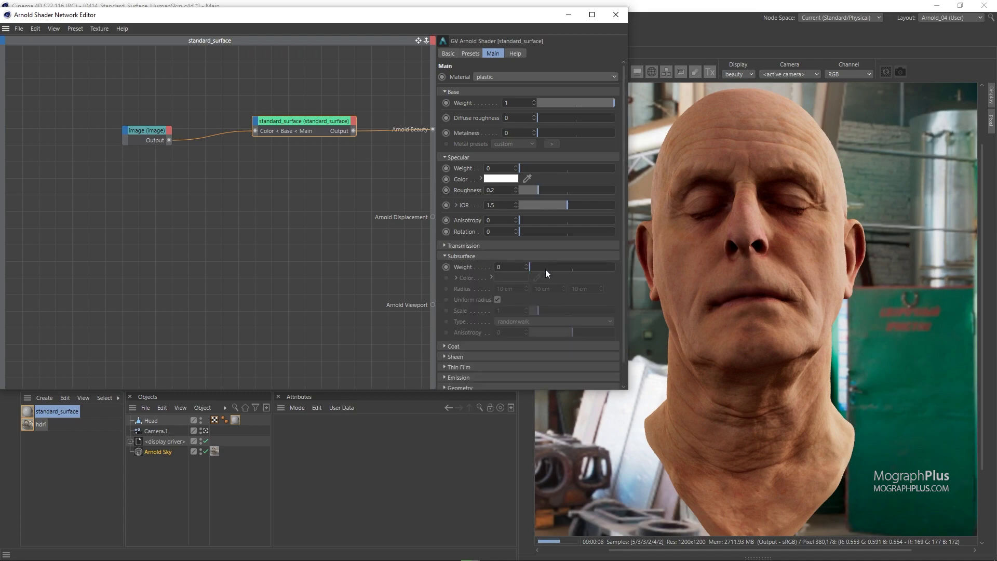
click(514, 268)
text(.8)
key(Return)
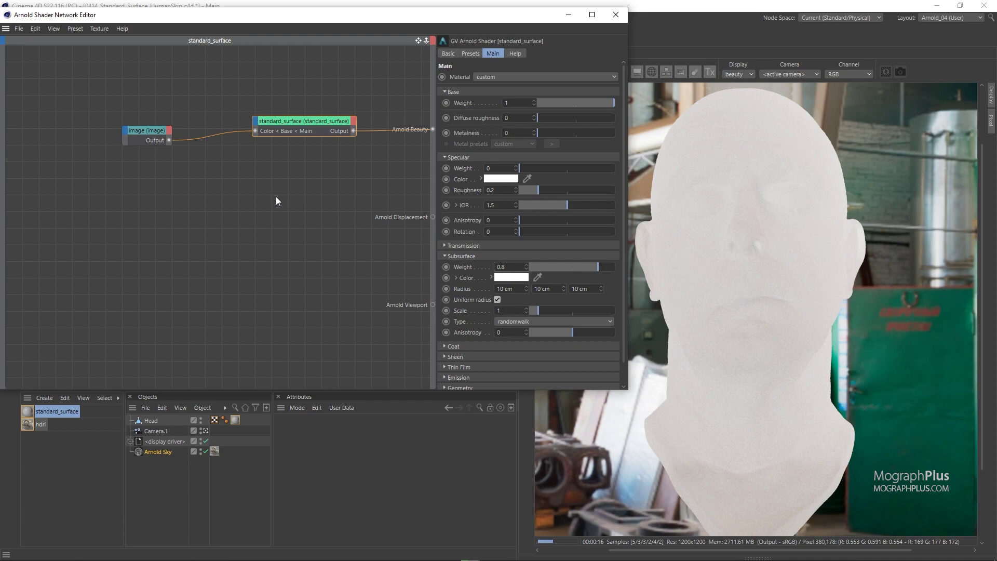
click(457, 276)
click(499, 287)
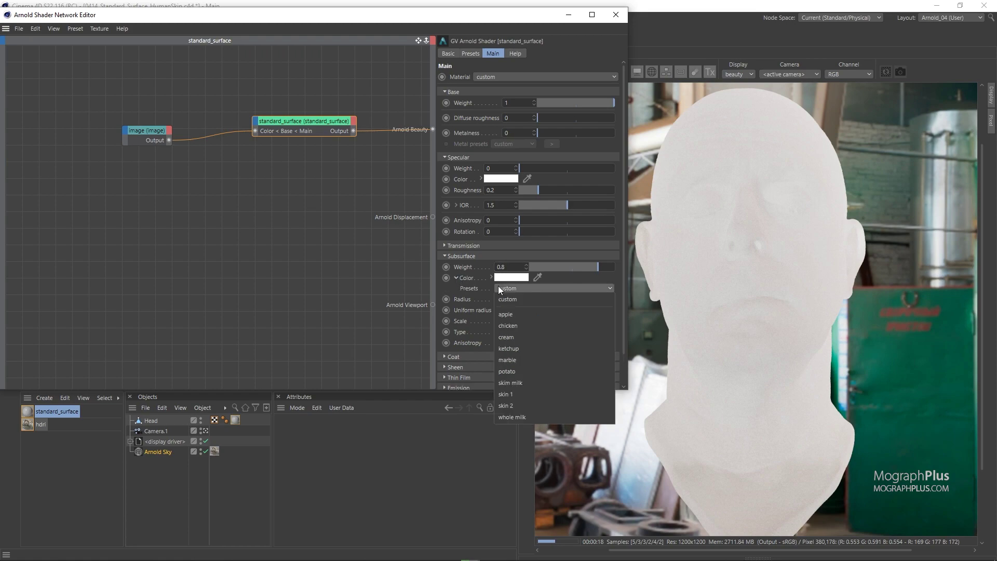
click(526, 405)
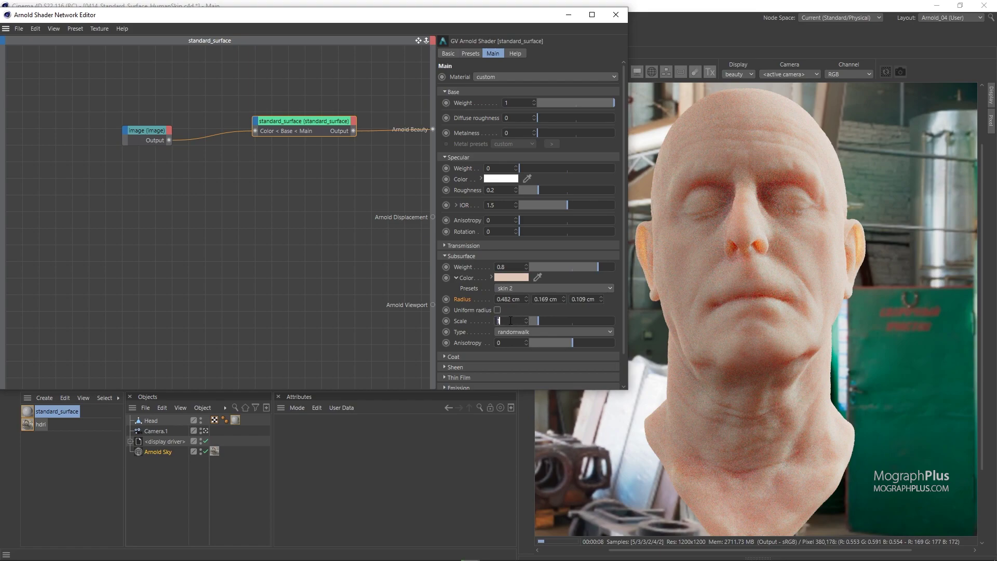
- Set the Subsurface Scale to 0.75 and the subsurface Type to randomwalk v2
text(75)
key(Return)
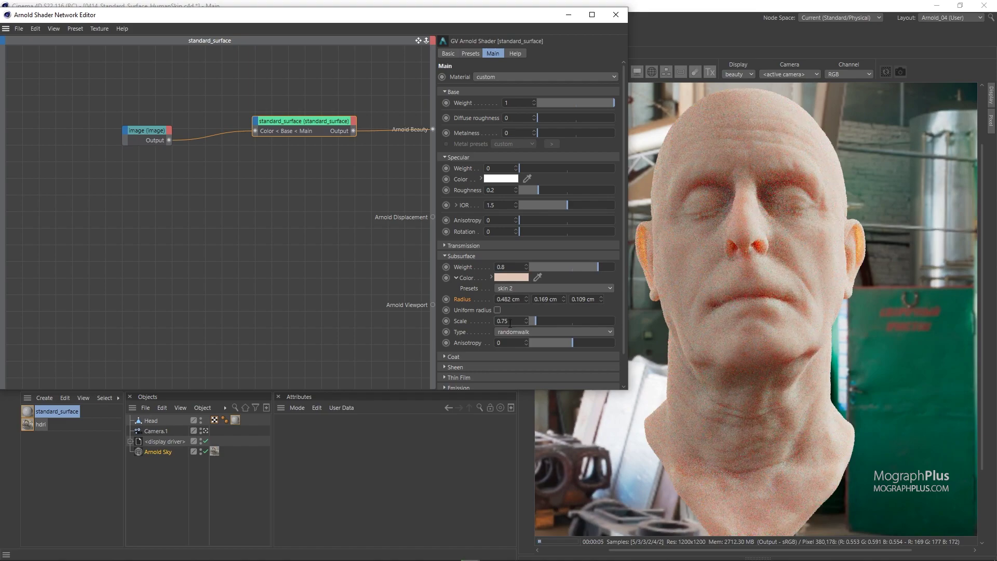
click(522, 332)
click(536, 369)
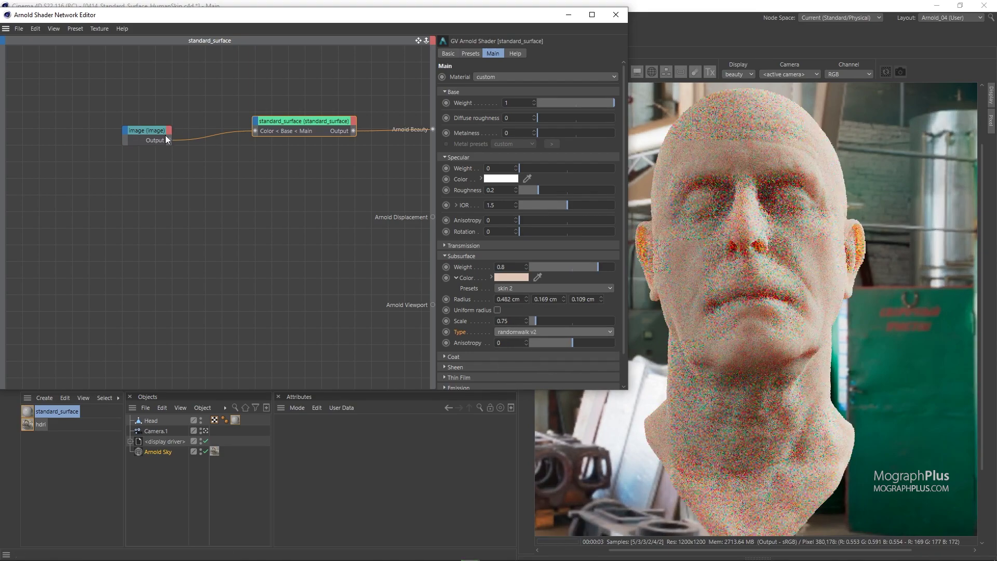
- Connect the Head Colour image's output to the Subsurface Color of the standard_surface shader as well
drag(156, 131, 256, 123)
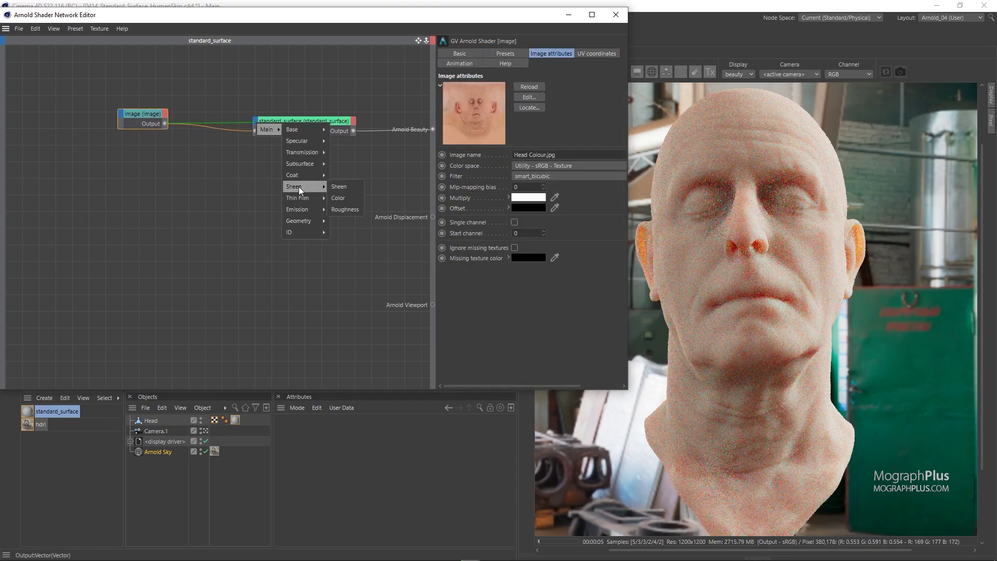
mouse_move(302, 164)
click(349, 175)
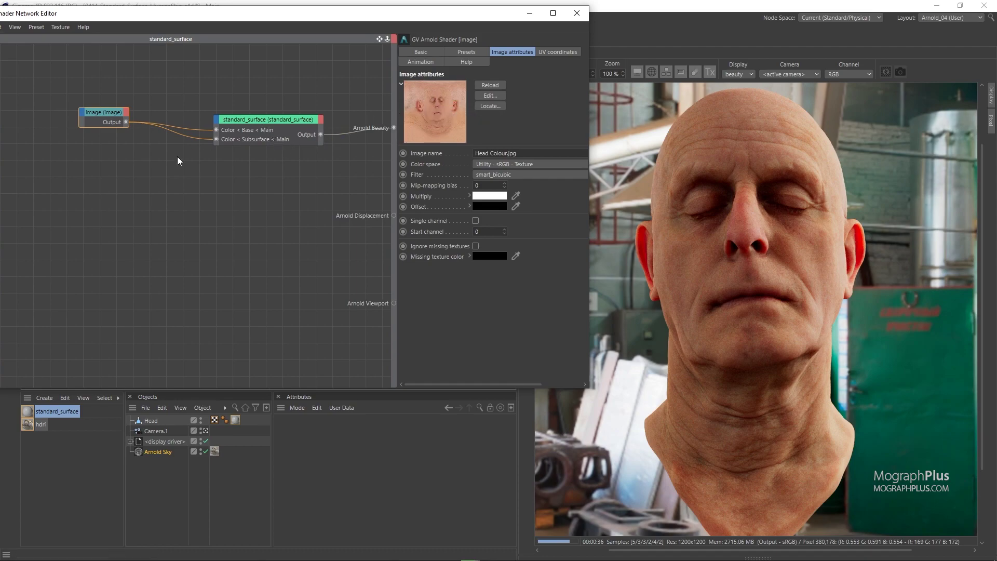
- Add an image node to the shader network and load the Head_Normal texture into it
click(136, 195)
key(Tab)
text(ima)
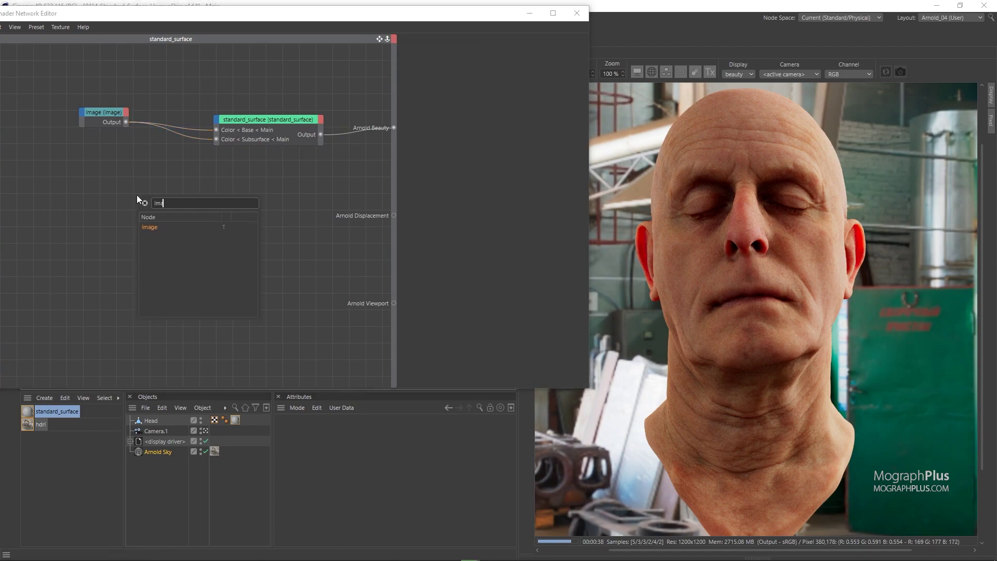
key(Return)
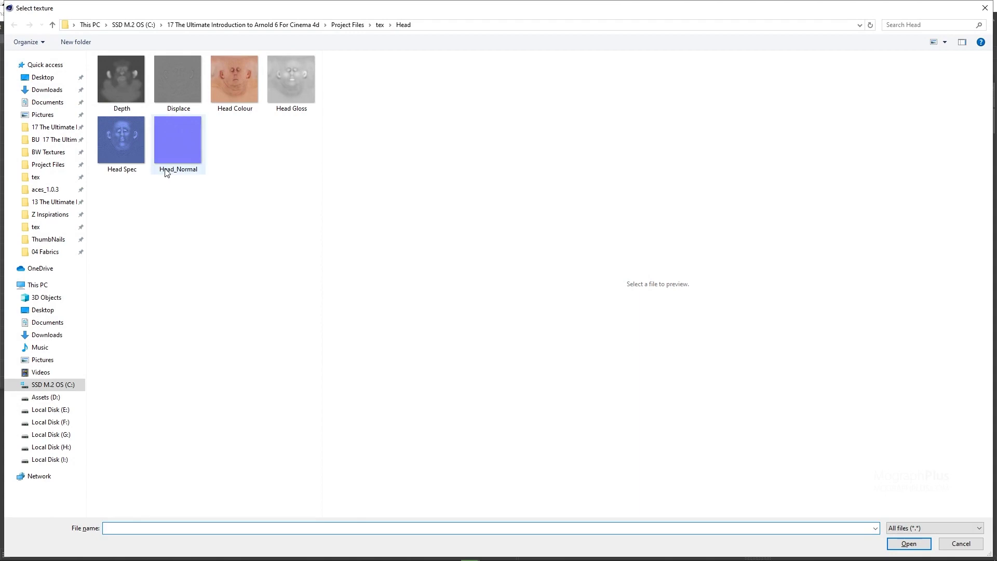
click(171, 161)
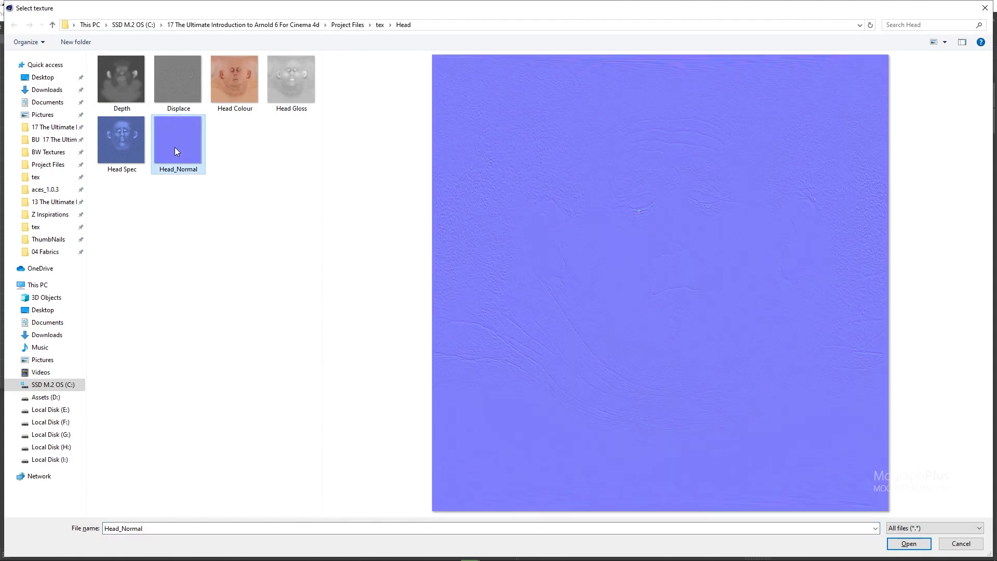
double_click(174, 150)
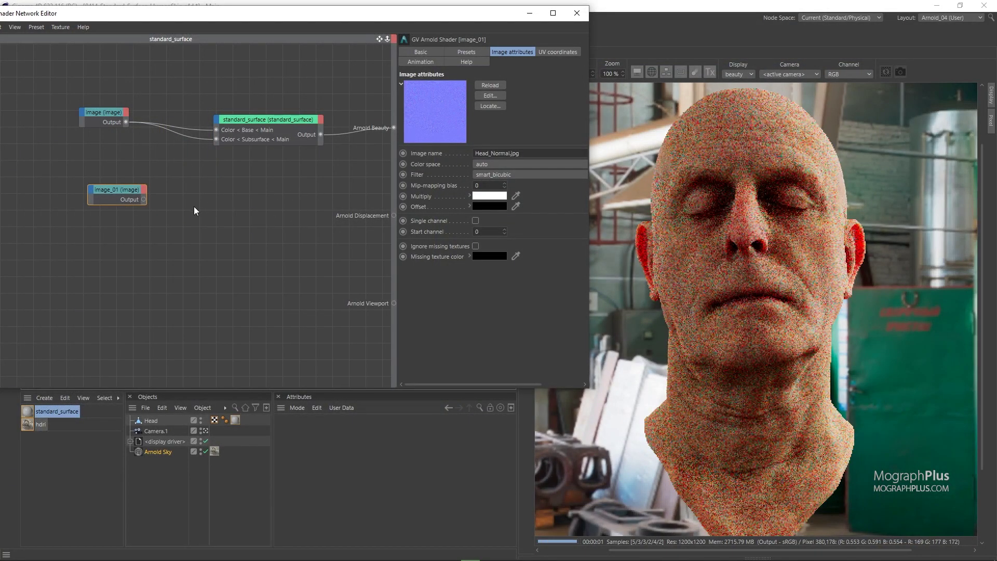
- Insert a normal_map node after the Head_Normal image and connect its output to the Geometry Normal of the standard_surface shader
key(Tab)
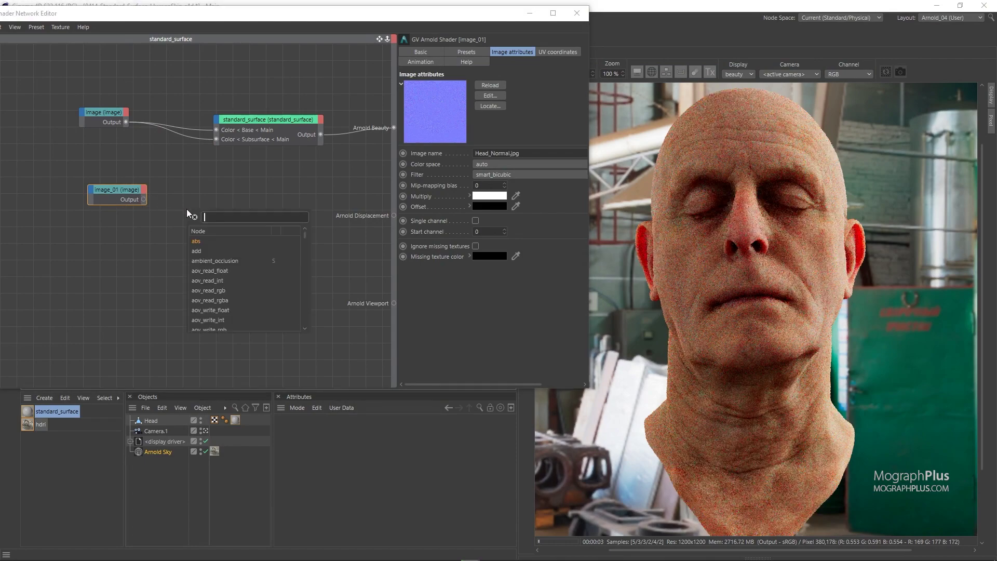
text(normal)
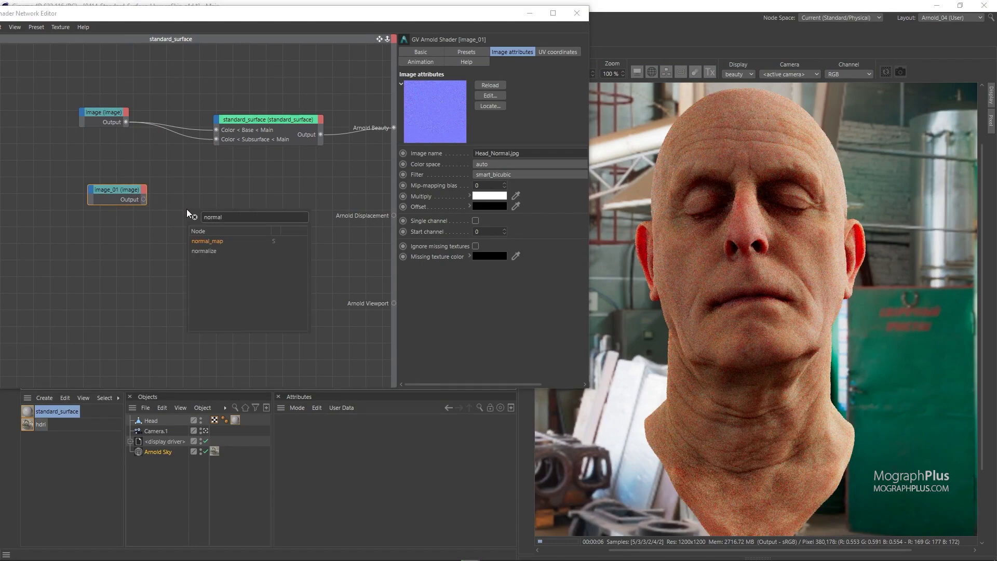
key(Return)
click(221, 258)
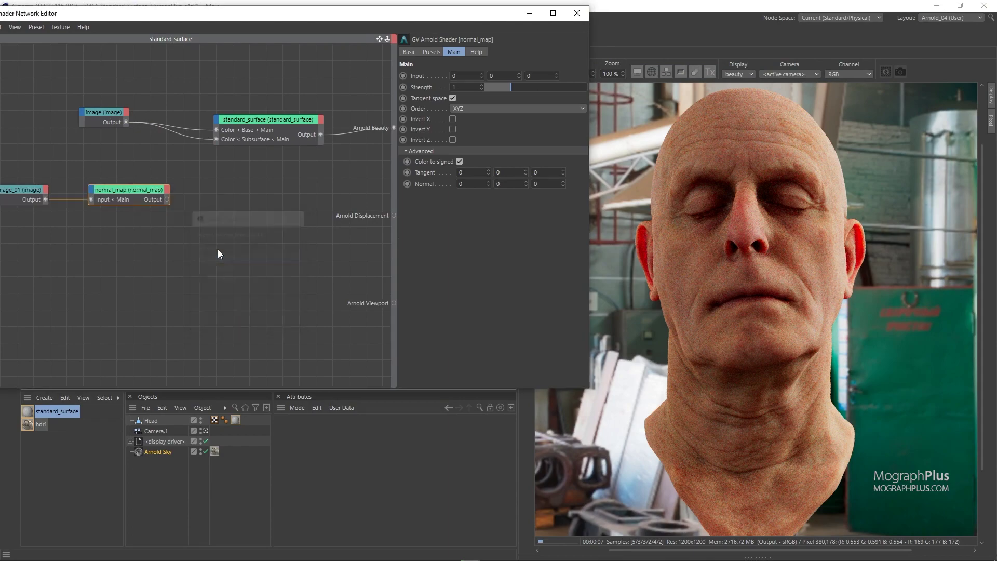
drag(166, 201, 229, 125)
mouse_move(229, 124)
mouse_move(274, 213)
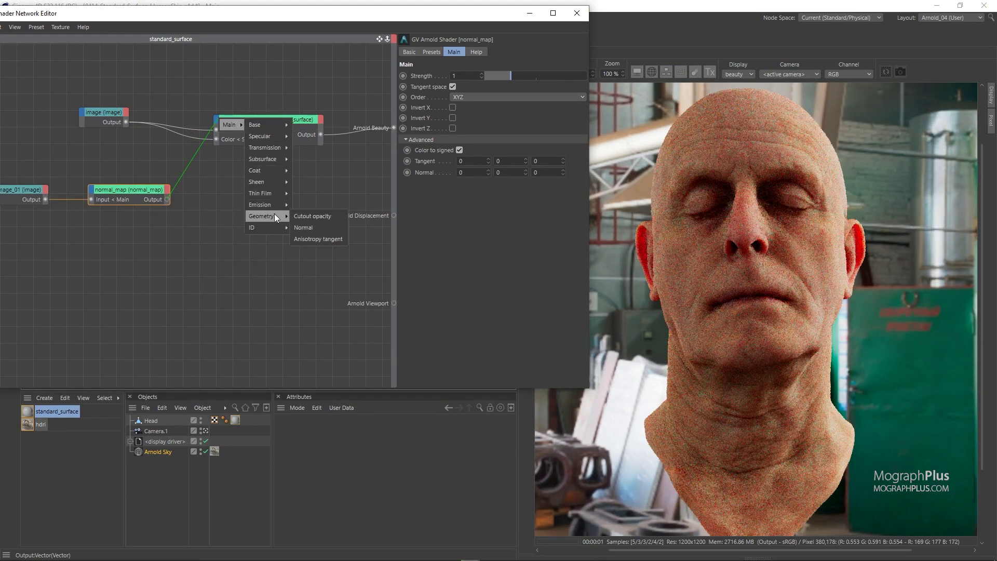
click(307, 223)
- Set the color space of the Head_Normal image to Utility - Raw
click(31, 190)
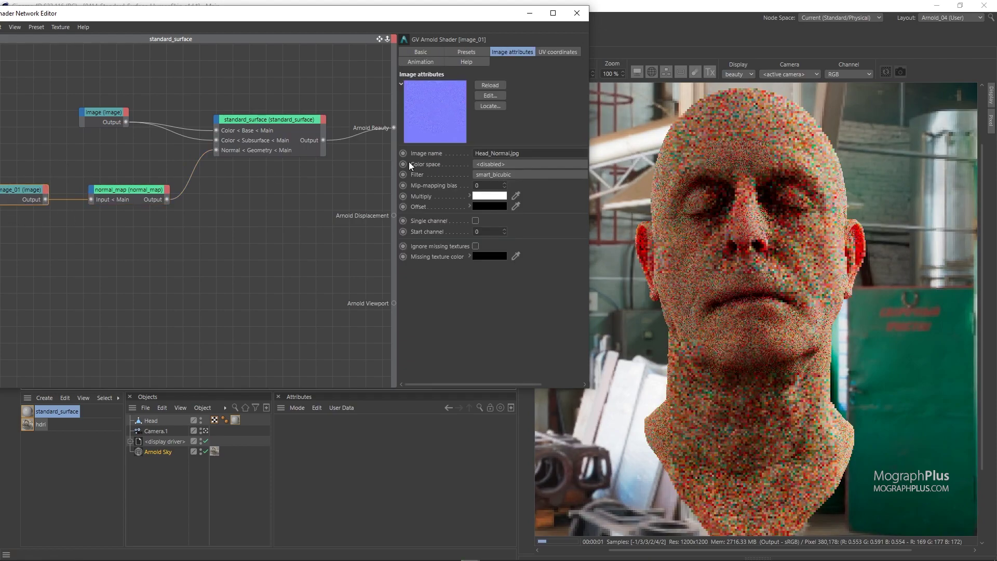
click(485, 163)
mouse_move(520, 328)
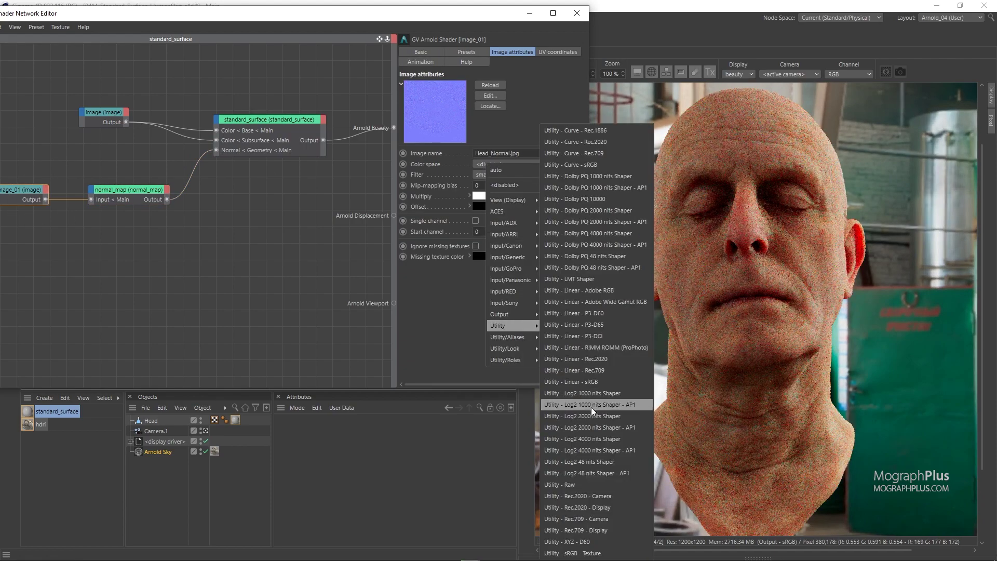
click(597, 483)
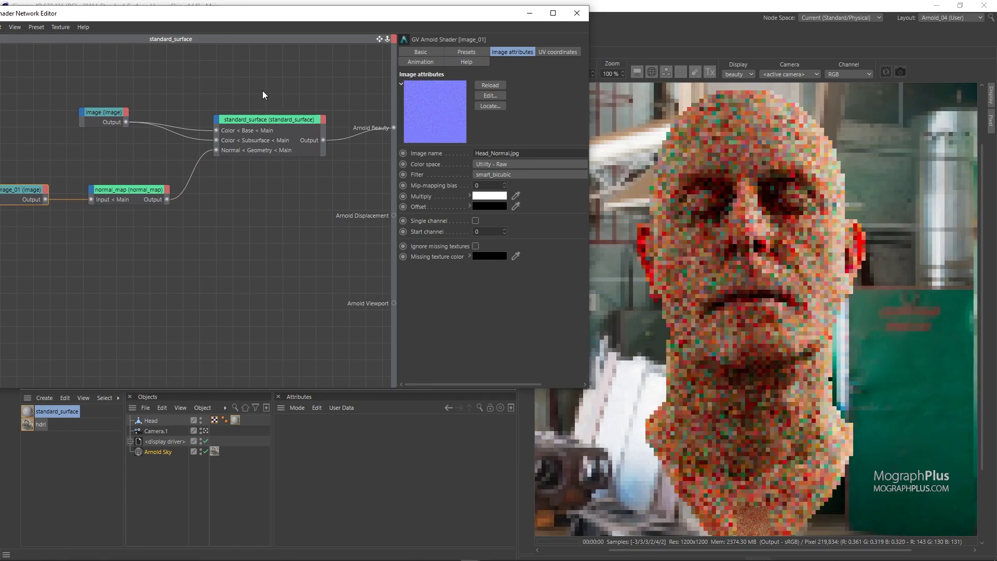
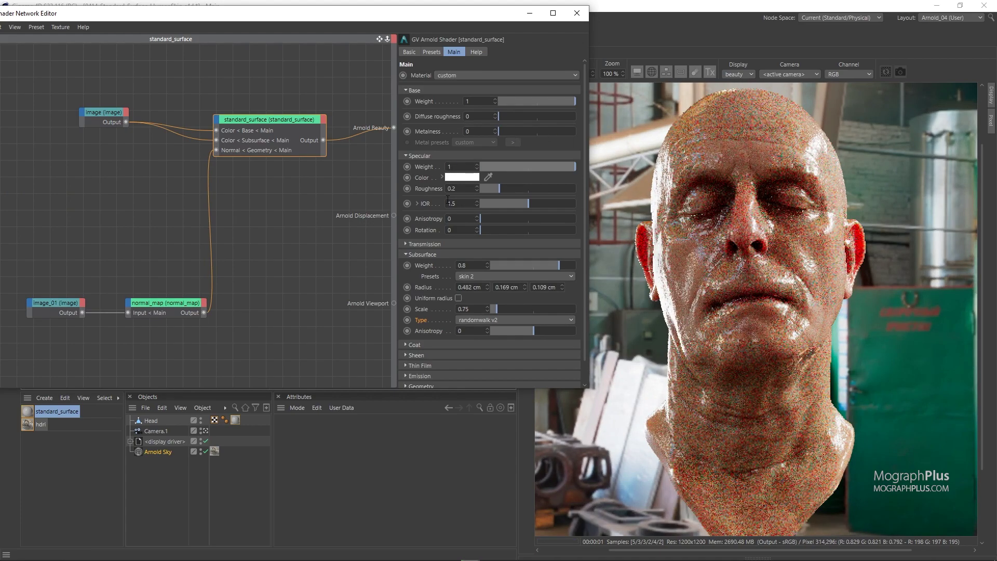
- Apply the water preset to the Specular IOR of the standard_surface shader
click(416, 203)
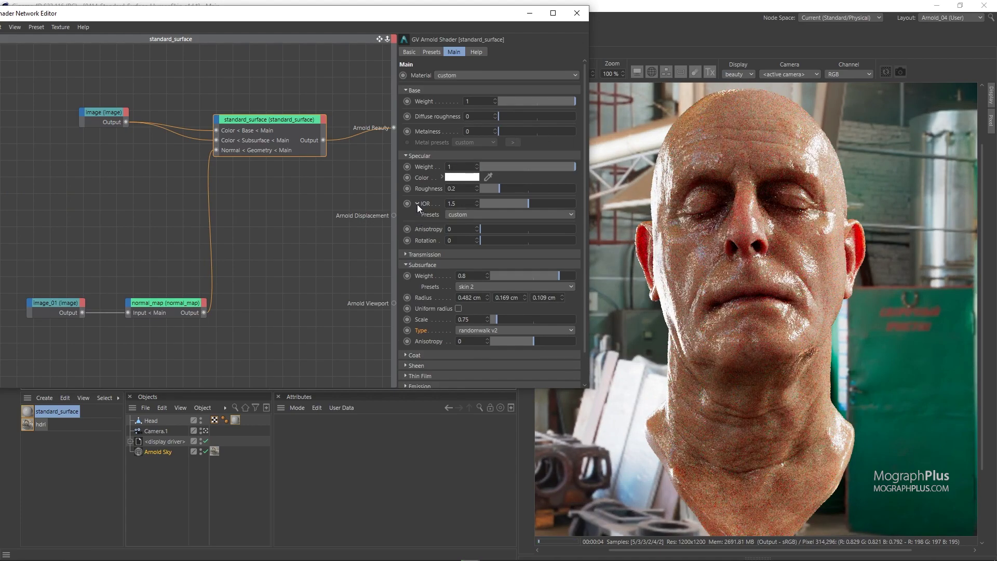
click(471, 213)
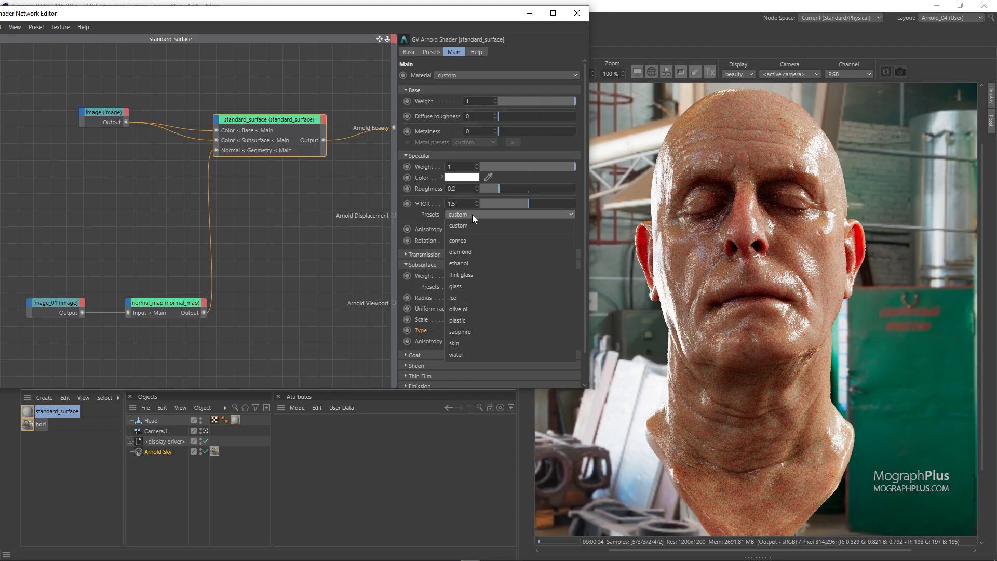
click(483, 354)
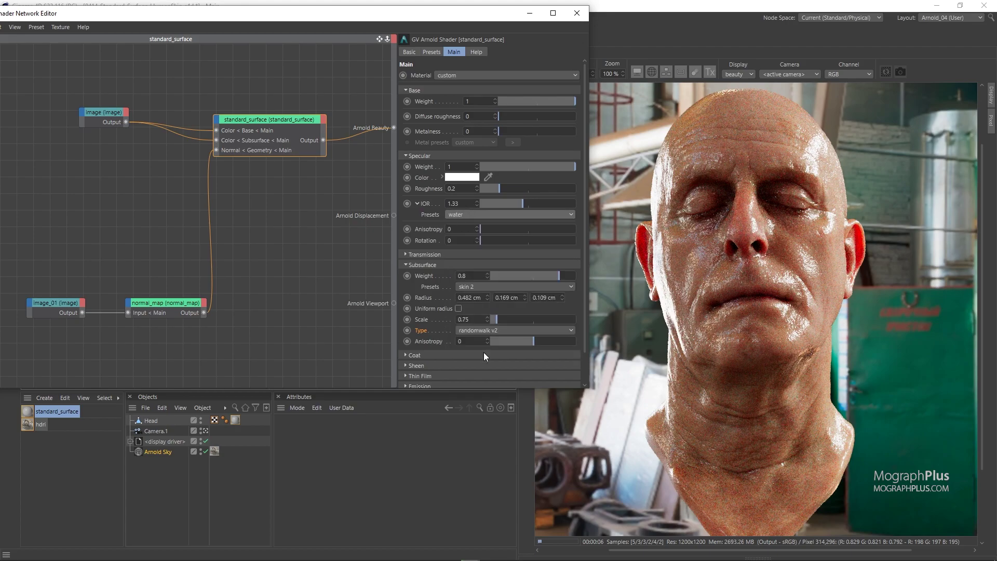
click(416, 204)
- Add another image node to the network and load the Head Gloss texture into it
click(113, 188)
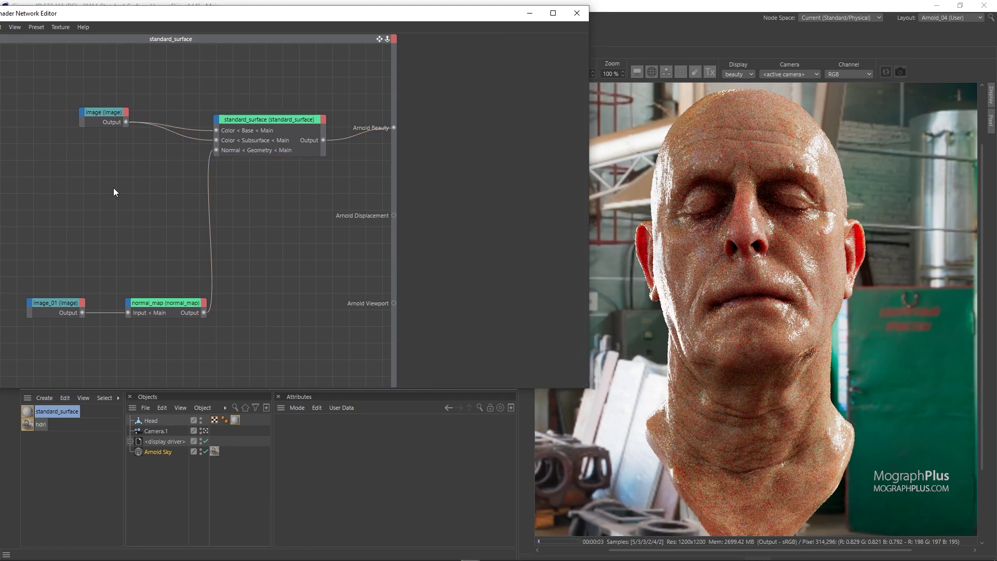
key(Tab)
text(imag)
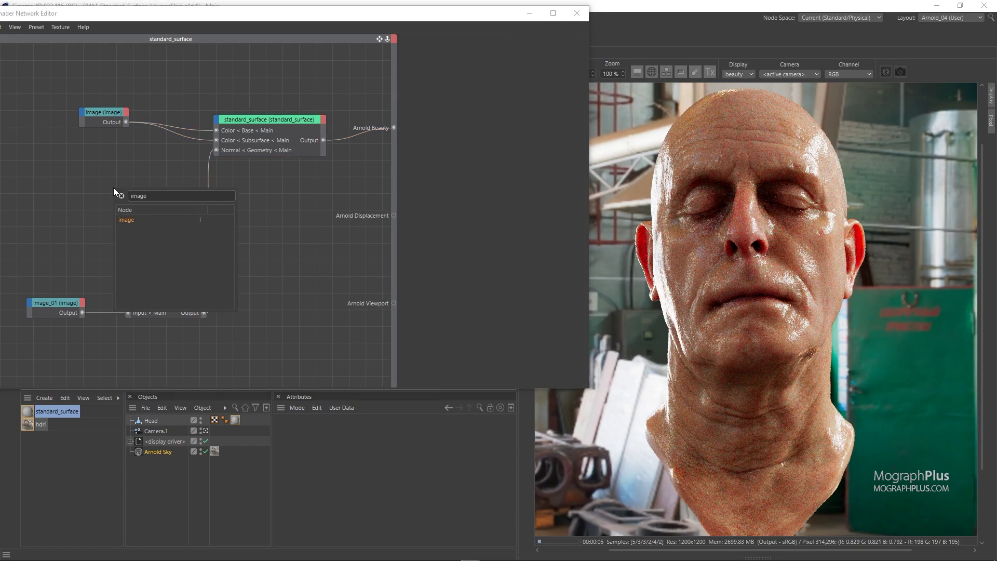
key(Return)
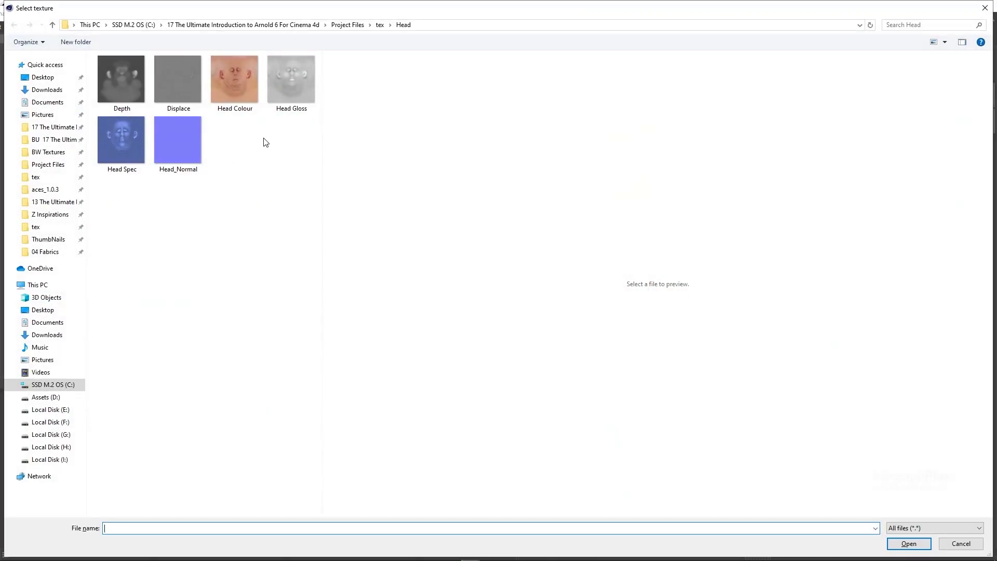
click(286, 94)
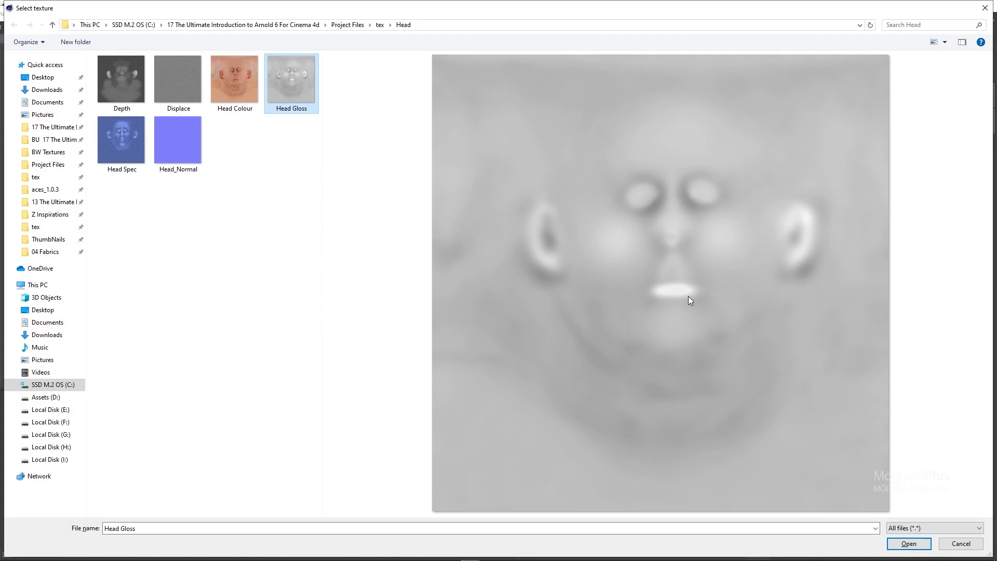
double_click(291, 73)
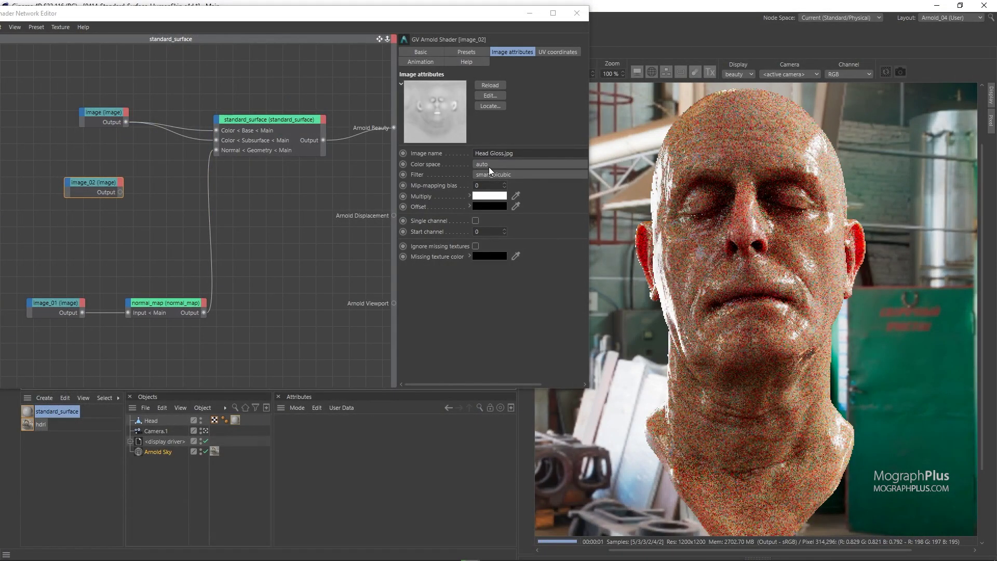
- Set the color space of the Head Gloss image to Utility - Raw
click(488, 167)
mouse_move(531, 329)
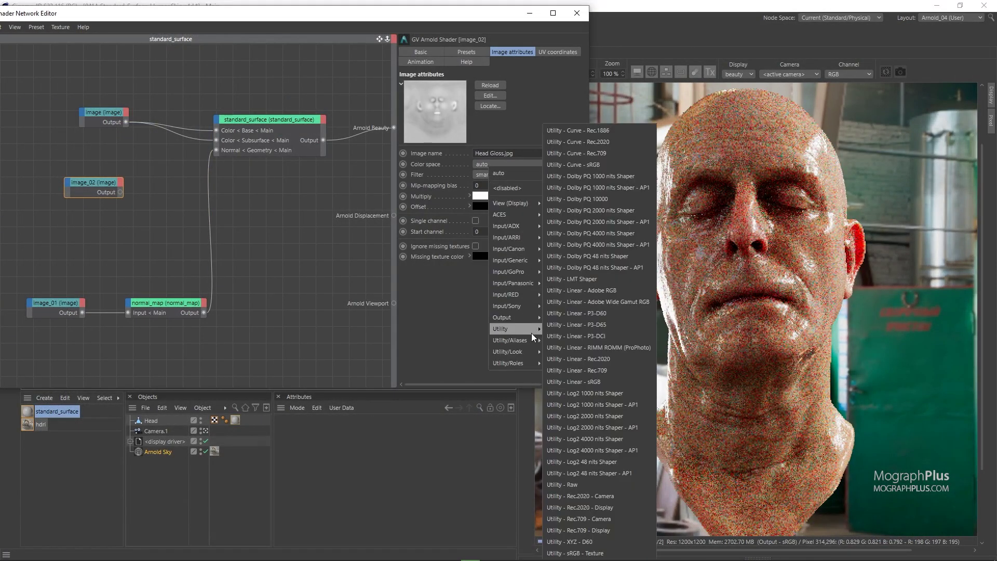
click(585, 485)
- Insert a complement node after the Head Gloss image and place both nodes between the colour and normal branches
key(Tab)
text(complement)
key(Return)
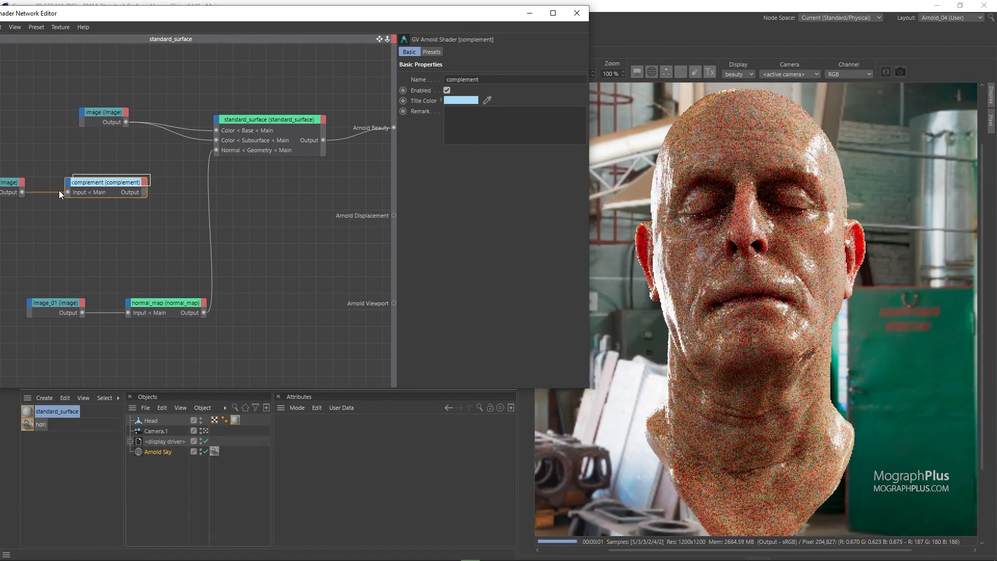
drag(73, 185, 177, 223)
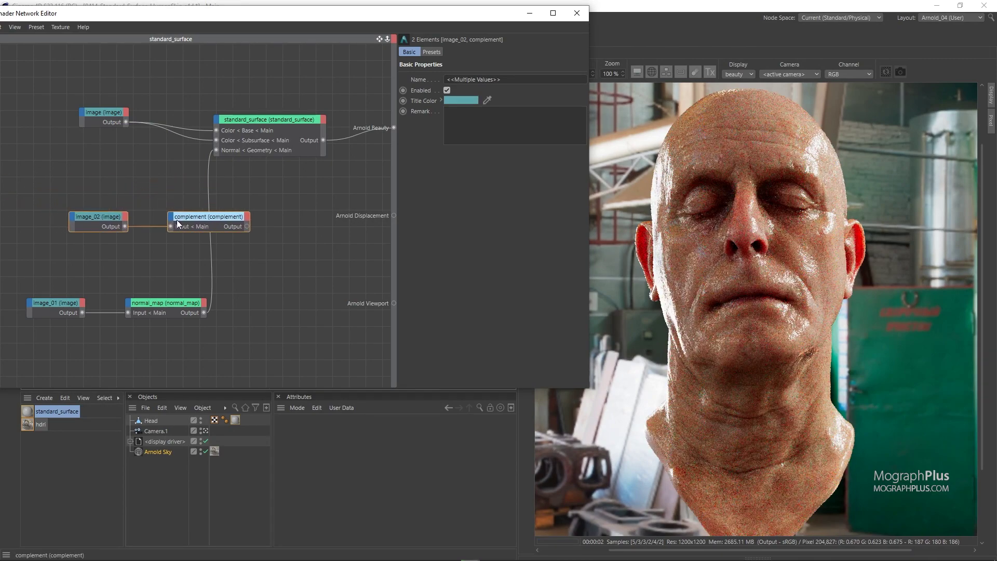
- Add a ramp_float node fed by the complement node's output
click(229, 229)
key(Tab)
text(ramp)
key(Return)
key(Down)
key(Return)
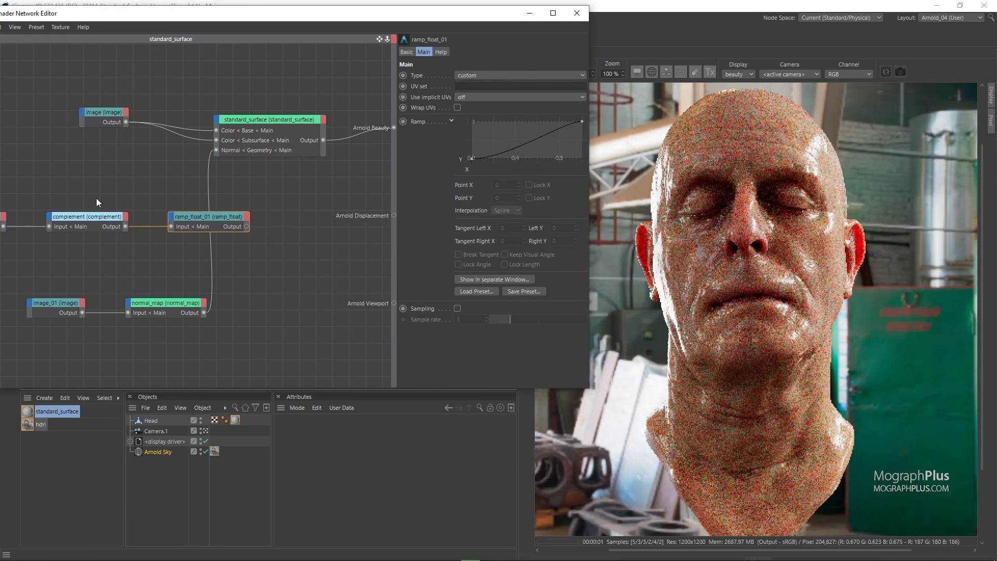
- Connect the ramp_float output to the Specular Roughness of the standard_surface shader
drag(247, 226, 218, 120)
mouse_move(231, 128)
mouse_move(257, 138)
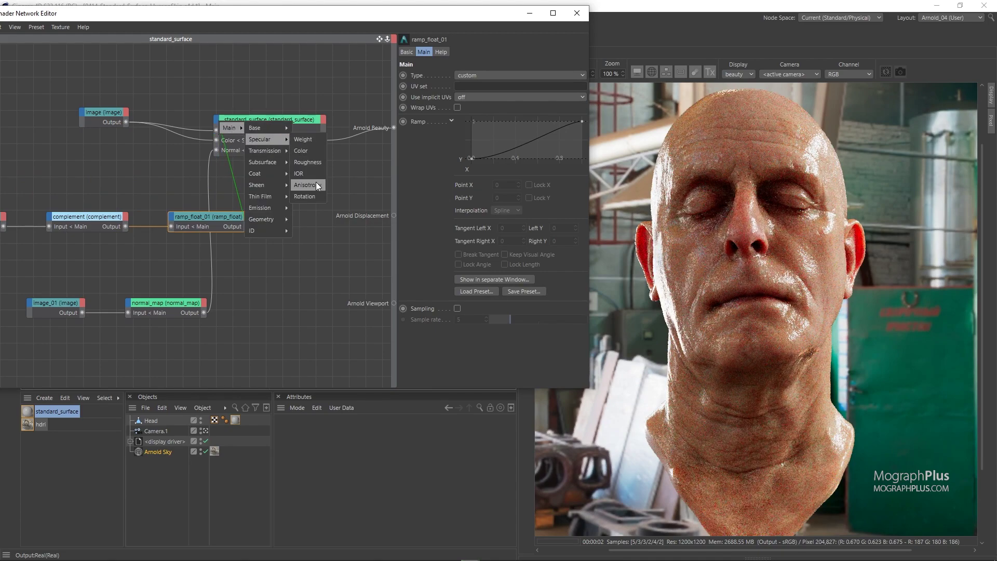
click(310, 164)
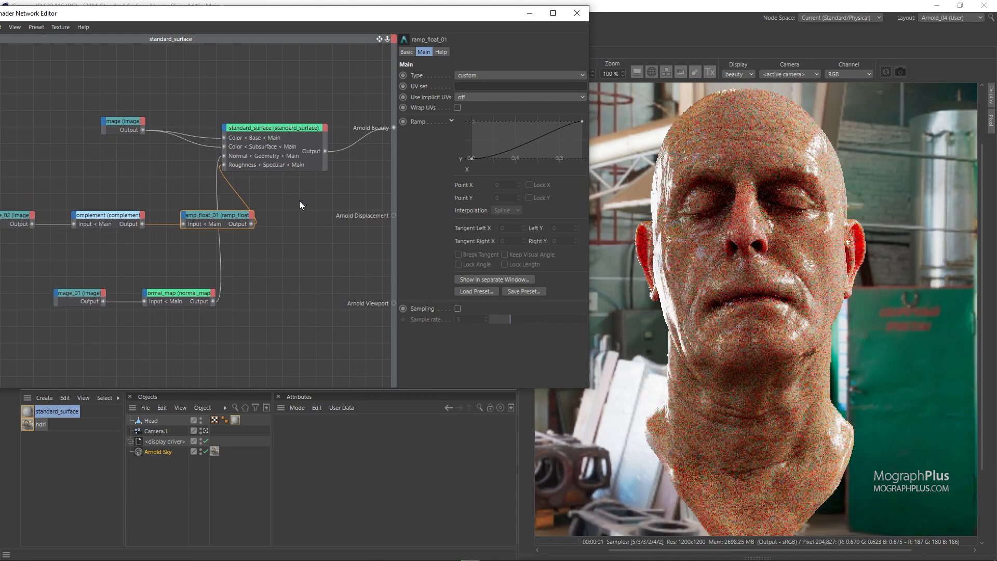
- Tidy the shader network by rearranging the Head Gloss image, complement and ramp_float nodes beside the standard_surface node
drag(55, 202, 198, 177)
click(73, 150)
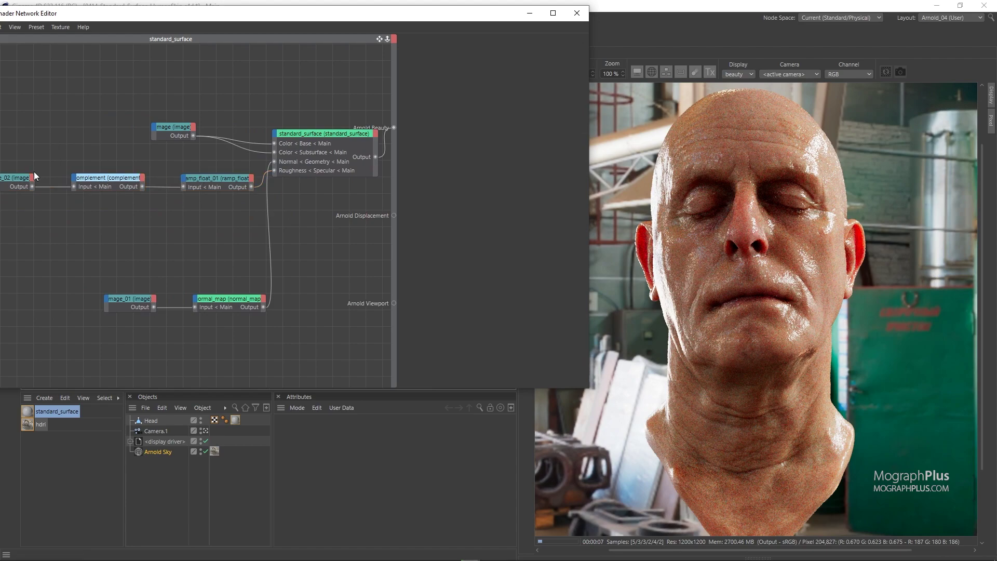
drag(23, 176, 51, 154)
drag(216, 192, 216, 191)
drag(219, 179, 197, 179)
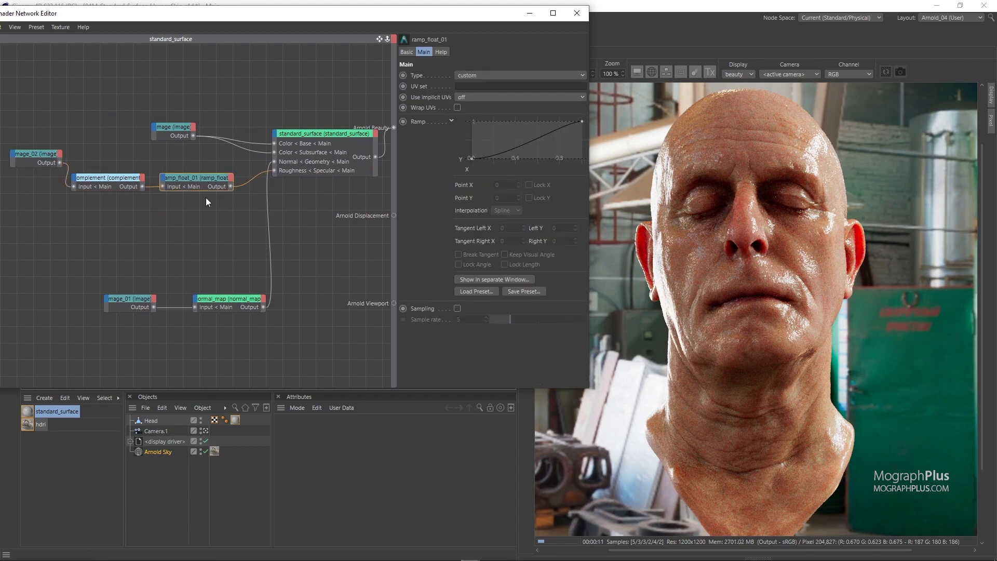
- Raise the first point of the ramp_float curve to a Y value of 0.6
click(472, 158)
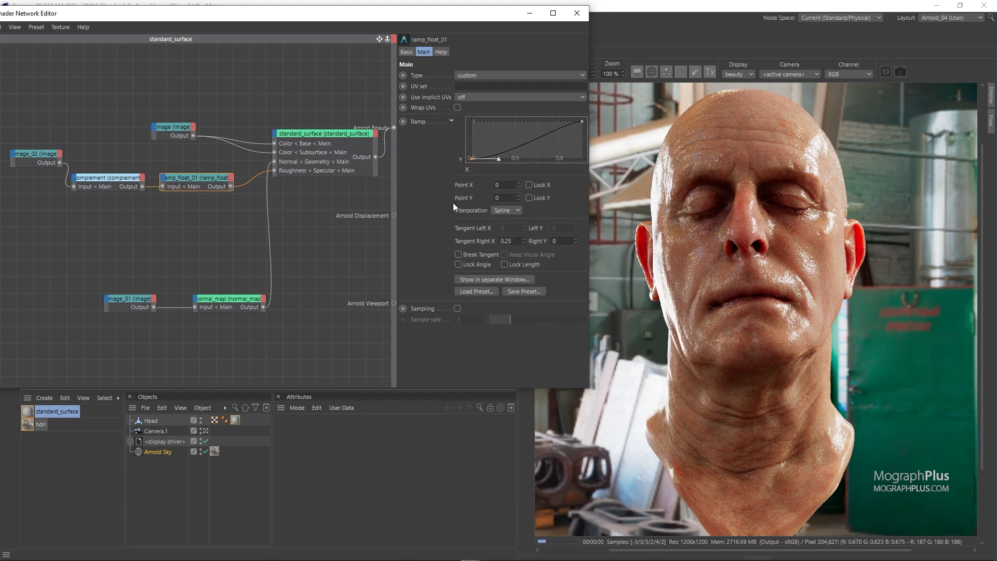
double_click(506, 198)
text(0.6)
key(Return)
- Preview the complement and ramp_float outputs in turn as the beauty shader, and restore standard_surface as the beauty shader
click(107, 189)
key(alt+w)
key(1)
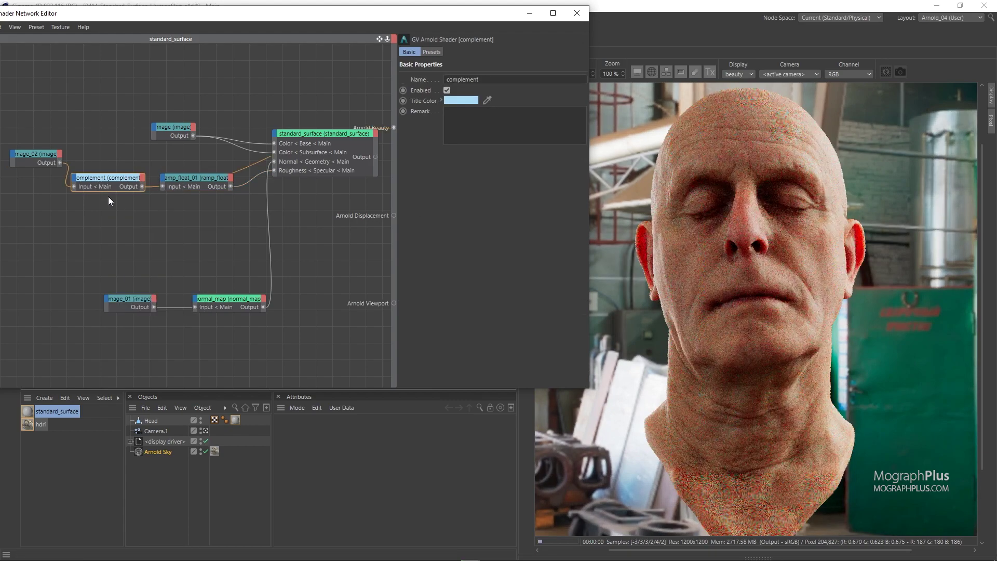
click(192, 186)
key(alt+w)
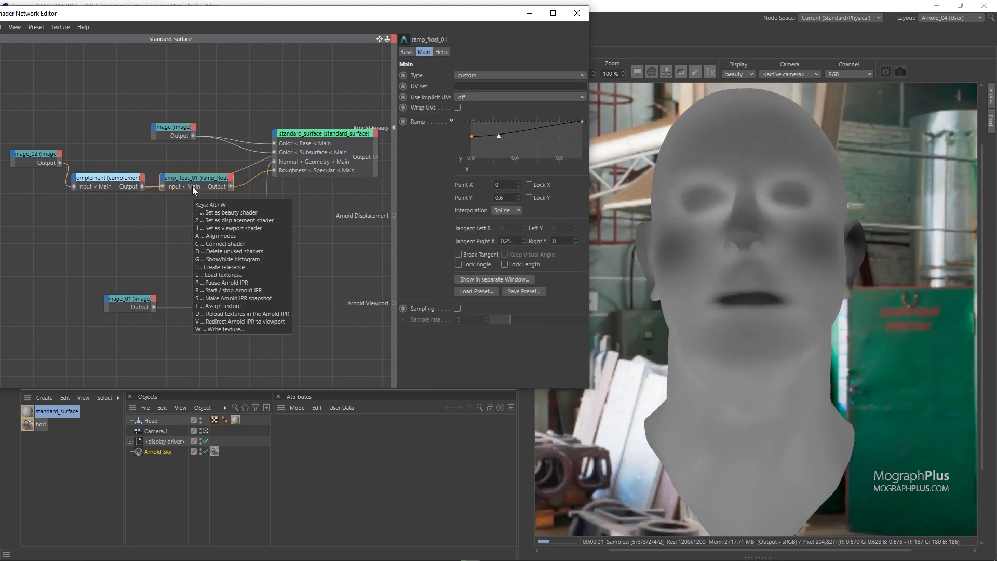
key(1)
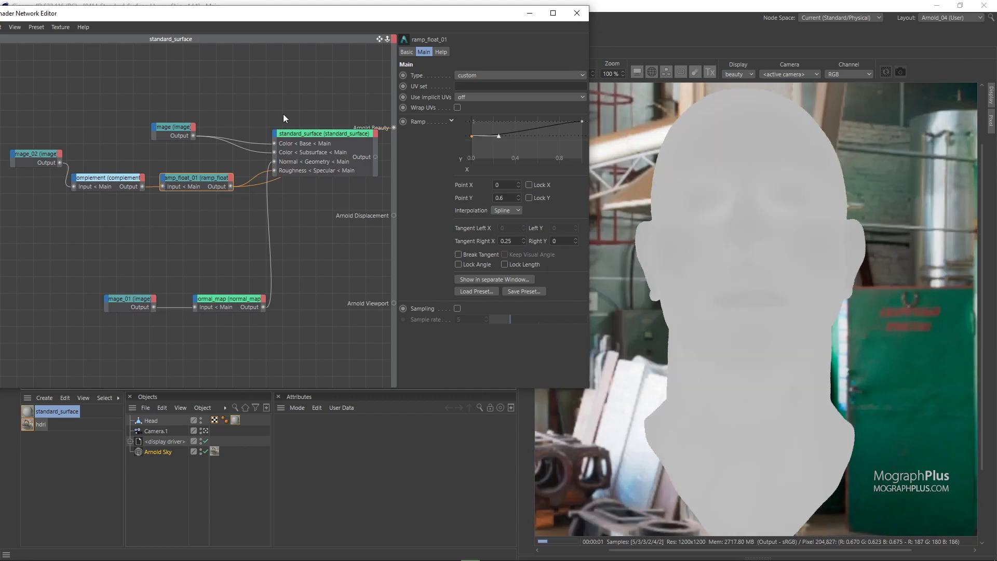
click(295, 131)
key(alt+w)
key(1)
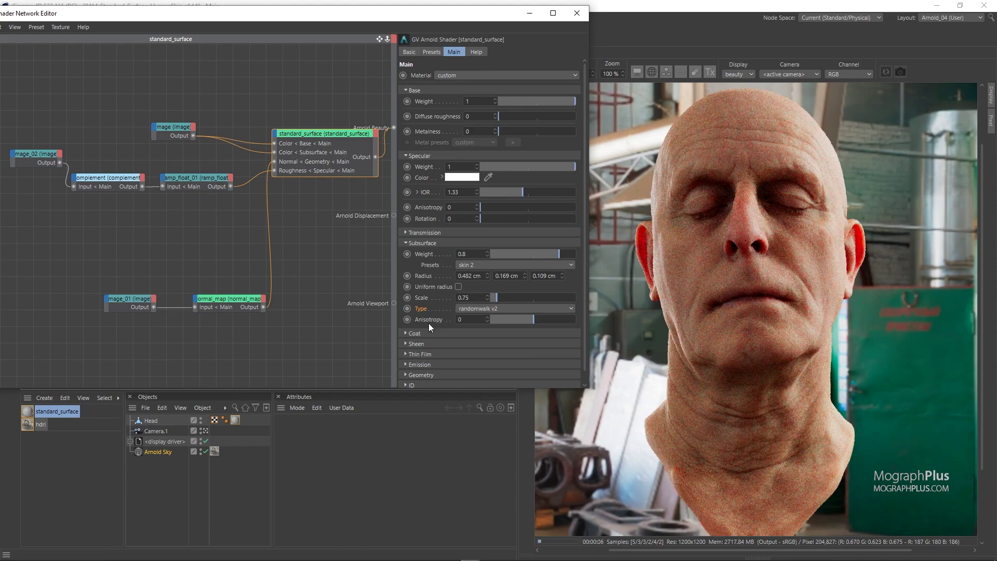
- Set the Coat Weight of the standard_surface shader to 0.4
click(443, 336)
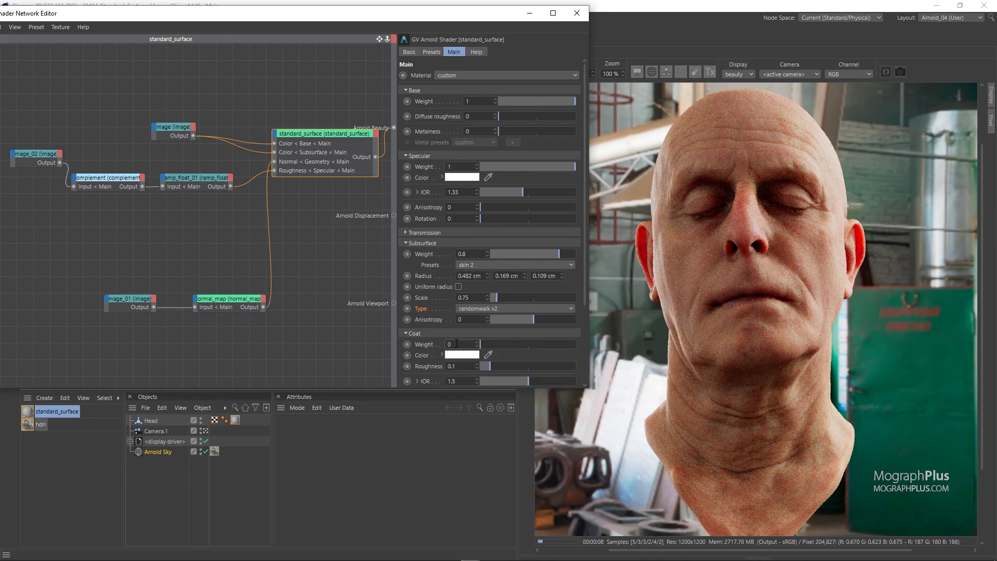
text(.4)
key(Return)
scroll(477, 320, down, 2)
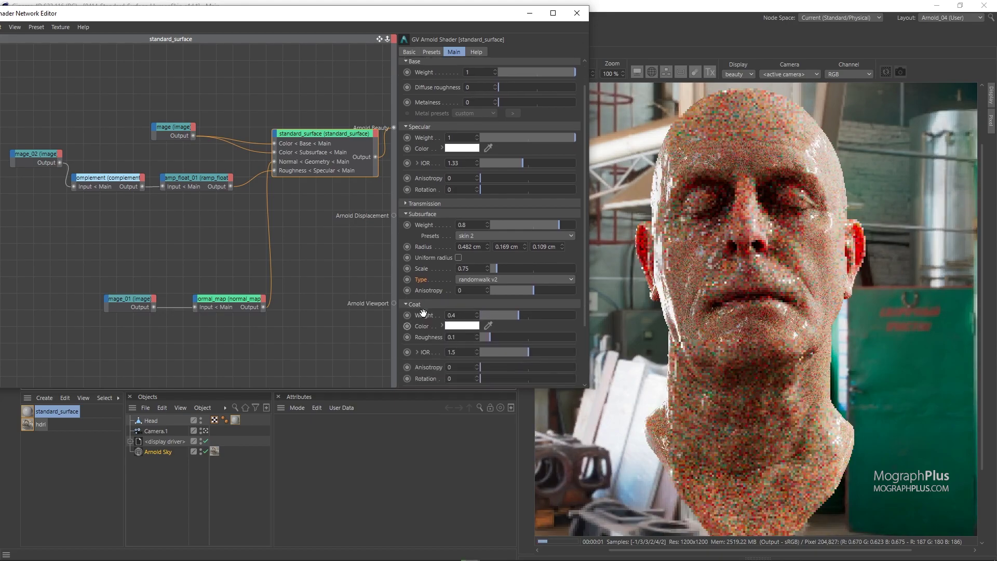
- Set the Coat IOR to 1.33 and move the Specular Roughness input above the Normal input on the standard_surface node
double_click(468, 327)
text(1.33)
key(Return)
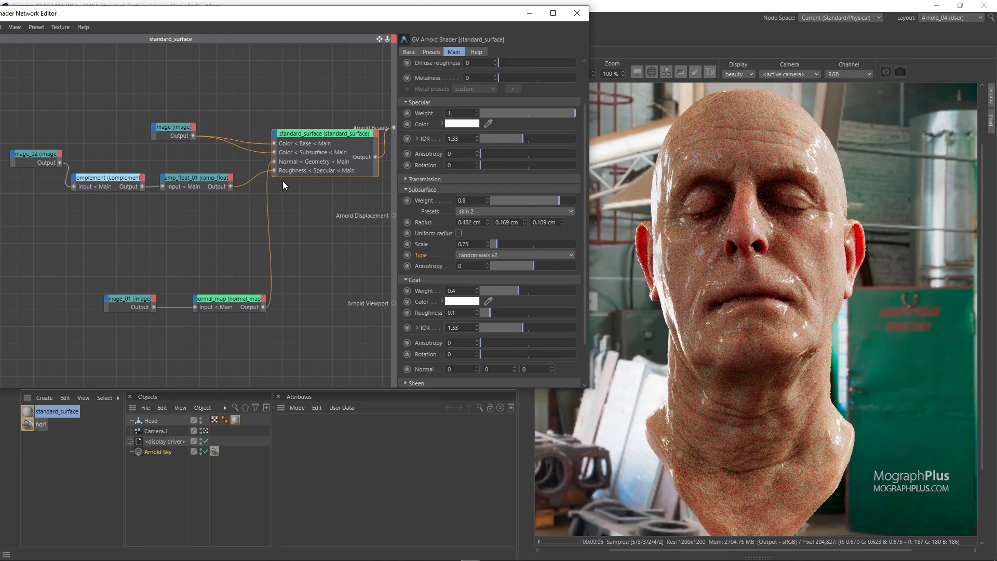
drag(288, 172, 291, 162)
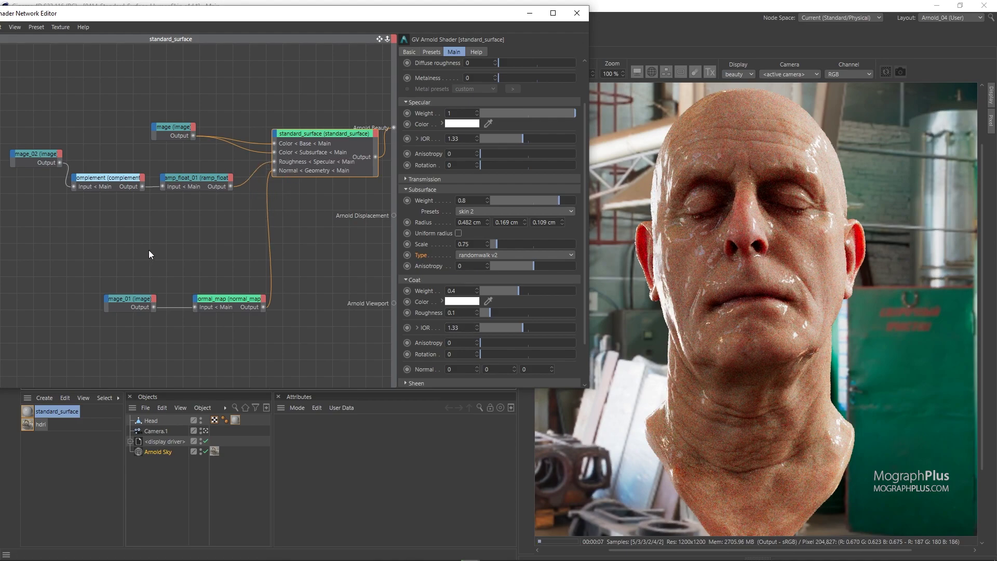
- Add a color_correct node fed by the ramp_float output and preview it as the beauty shader
click(212, 230)
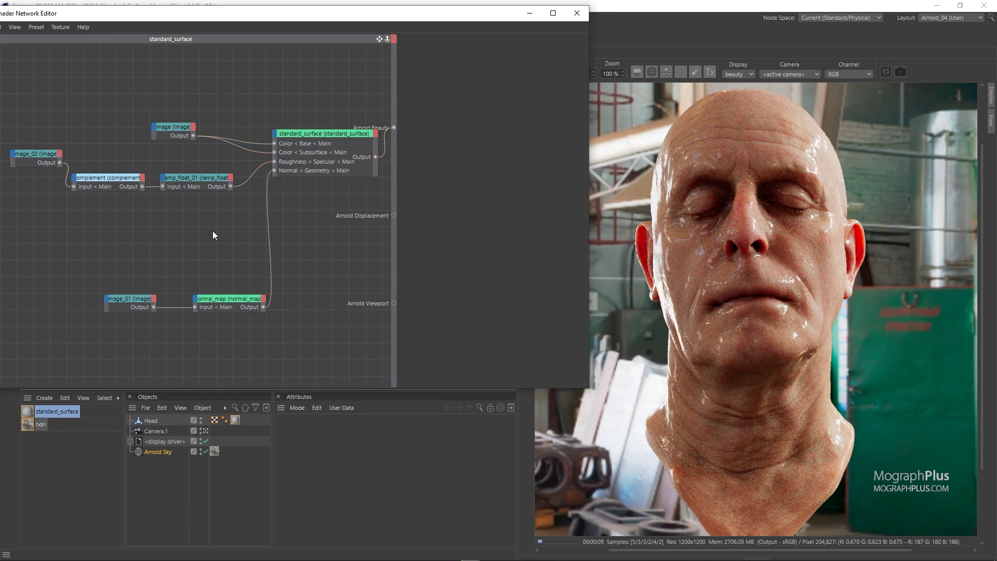
key(Tab)
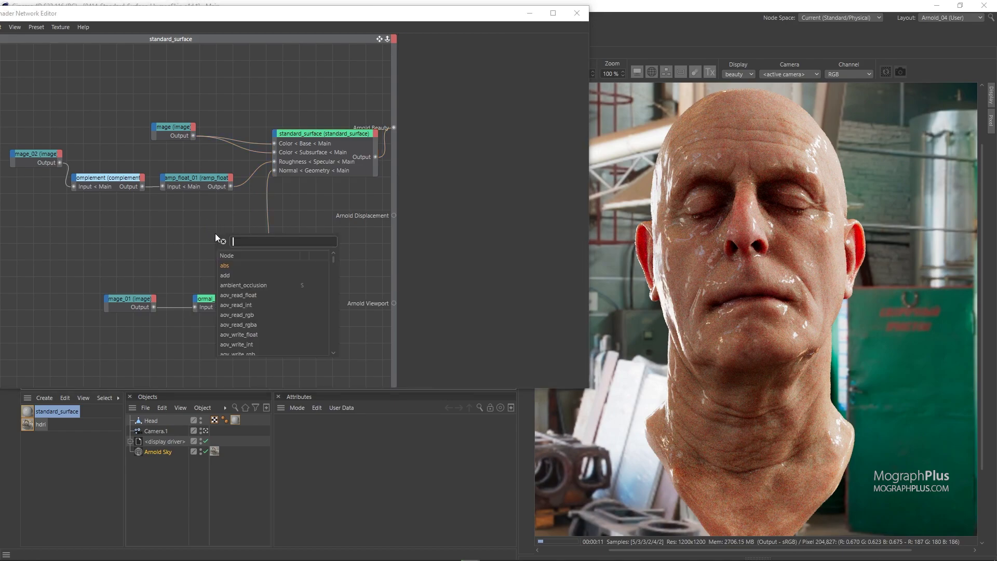
text(color)
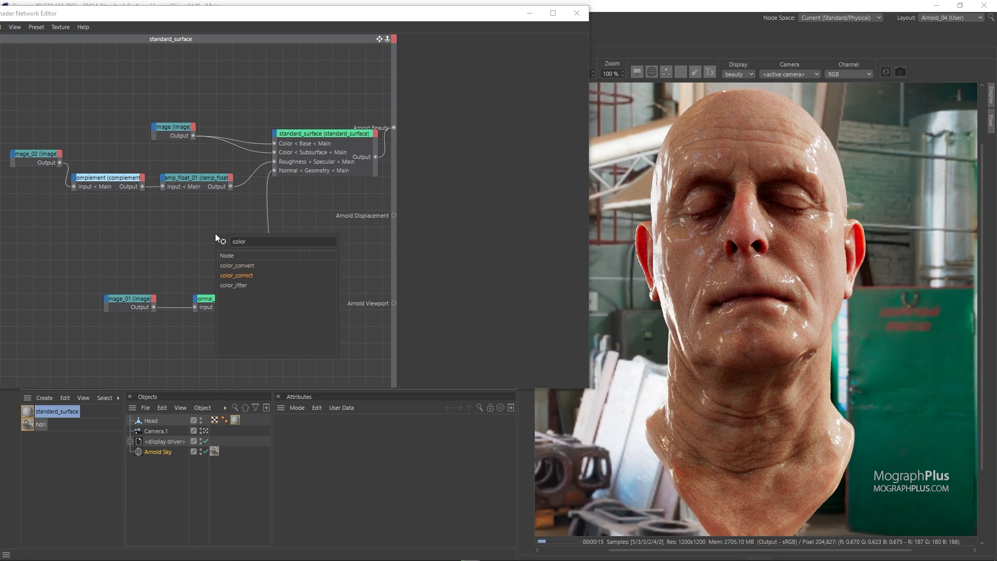
key(Down)
key(Return)
drag(231, 186, 394, 127)
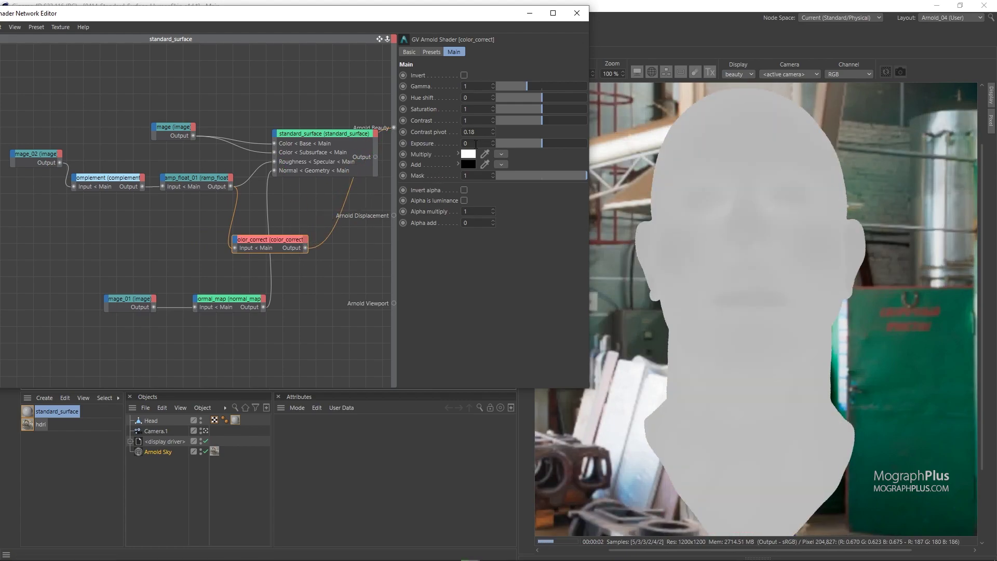
- Set the color_correct node's Exposure to -0.6 and connect its output to the Coat Roughness of standard_surface
text(-0.6)
key(Return)
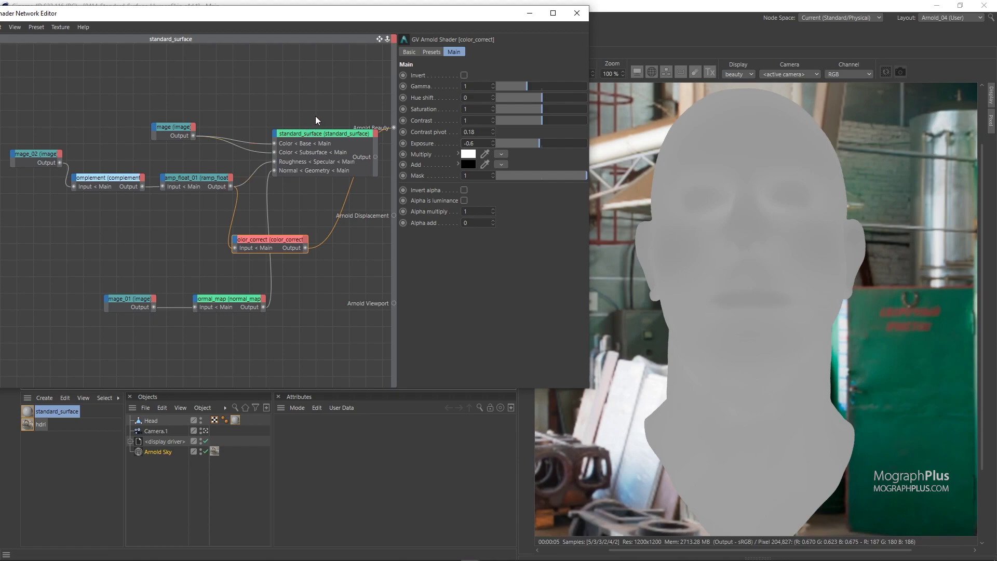
drag(305, 248, 275, 134)
mouse_move(301, 142)
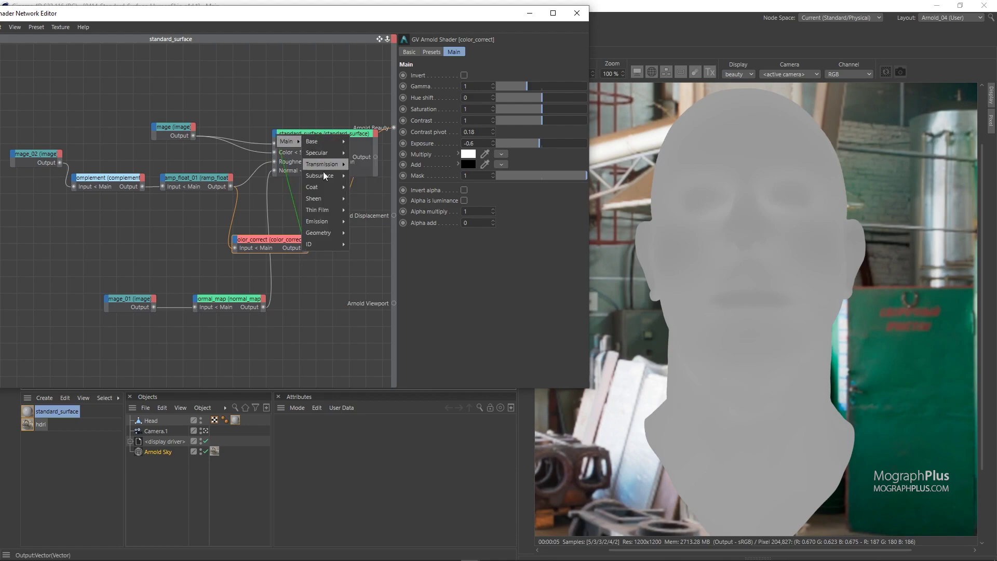
mouse_move(322, 189)
click(363, 205)
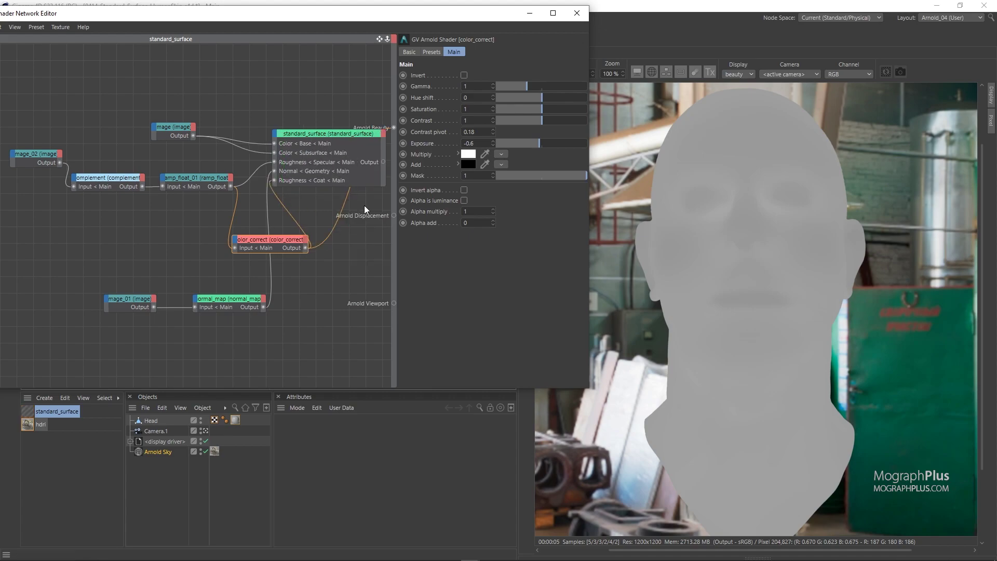
- Restore standard_surface as the beauty shader and tidy the network, placing color_correct below ramp_float and the Coat Roughness input above Normal
click(307, 145)
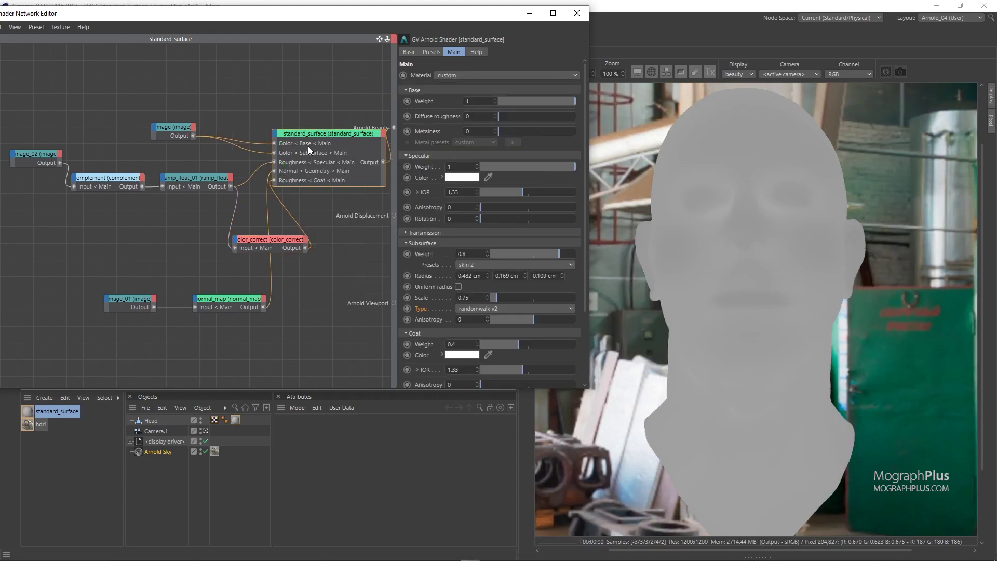
scroll(288, 264, down, 3)
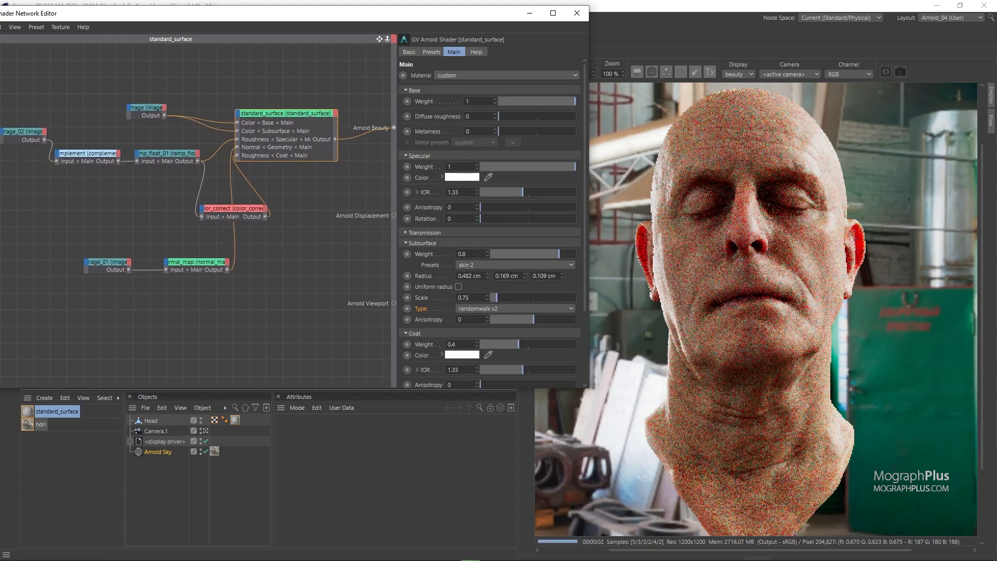
drag(225, 210, 152, 216)
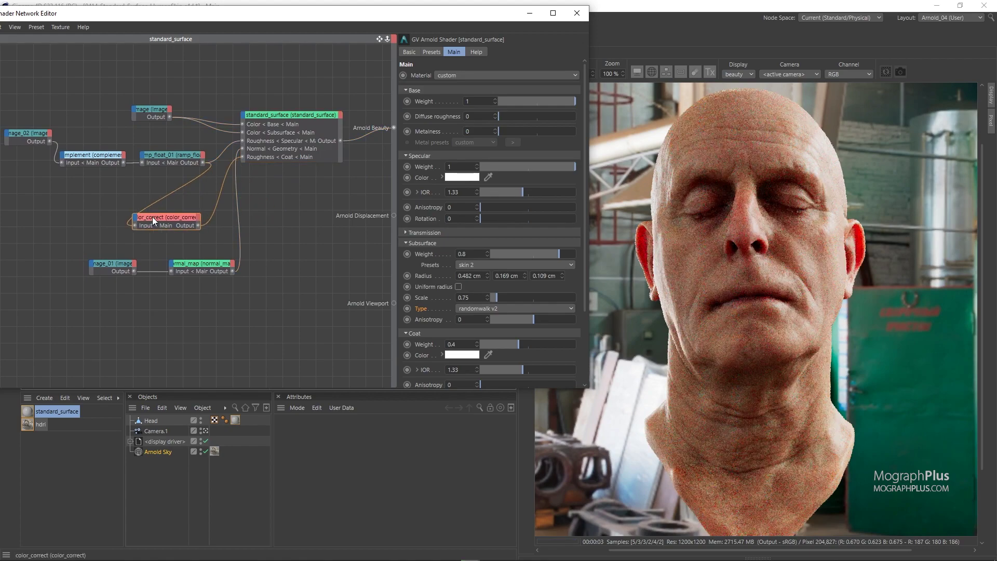
click(266, 155)
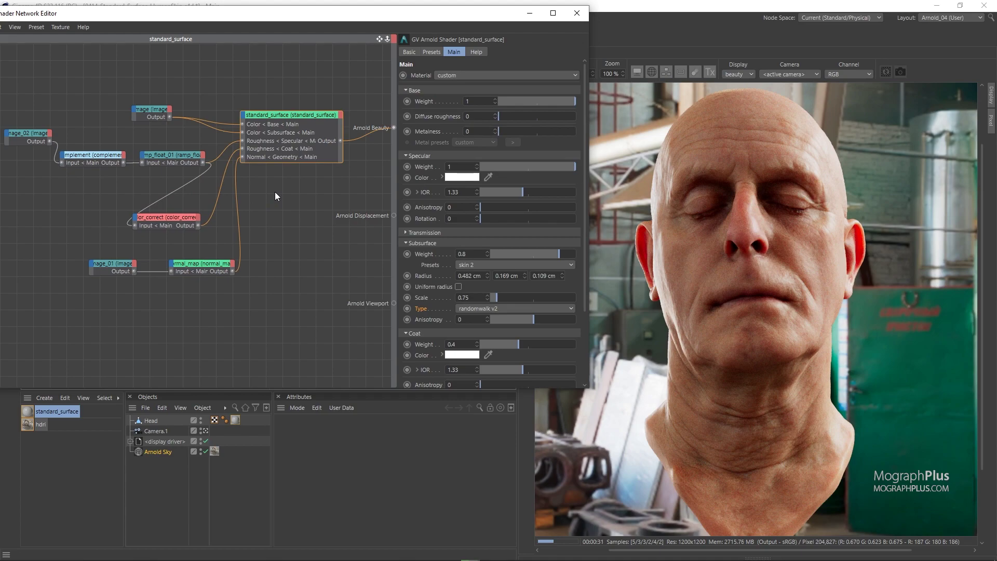
- Open the hdri material's network and preview the skin lighting with the first color_correct node as its beauty shader
click(39, 425)
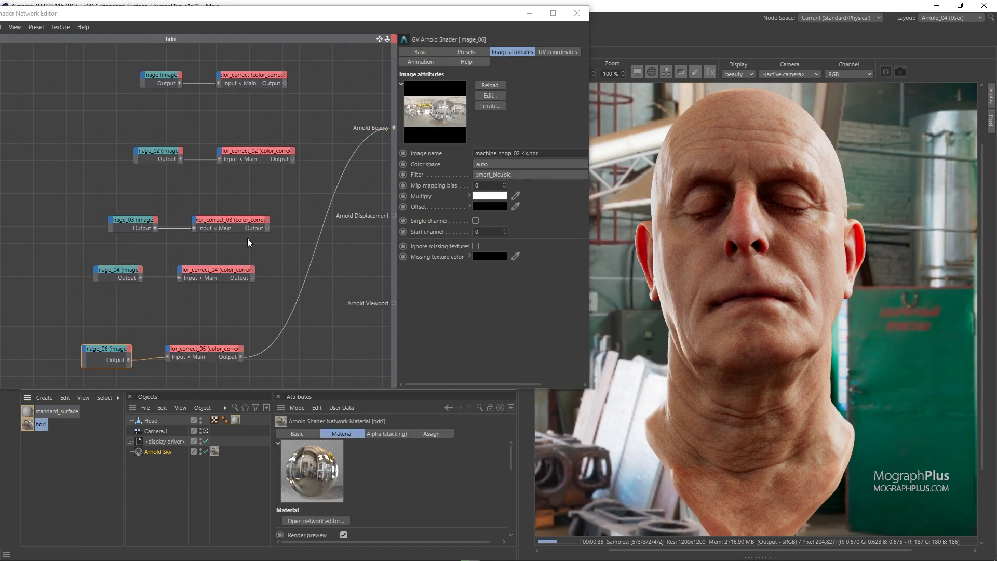
click(282, 76)
key(alt+w)
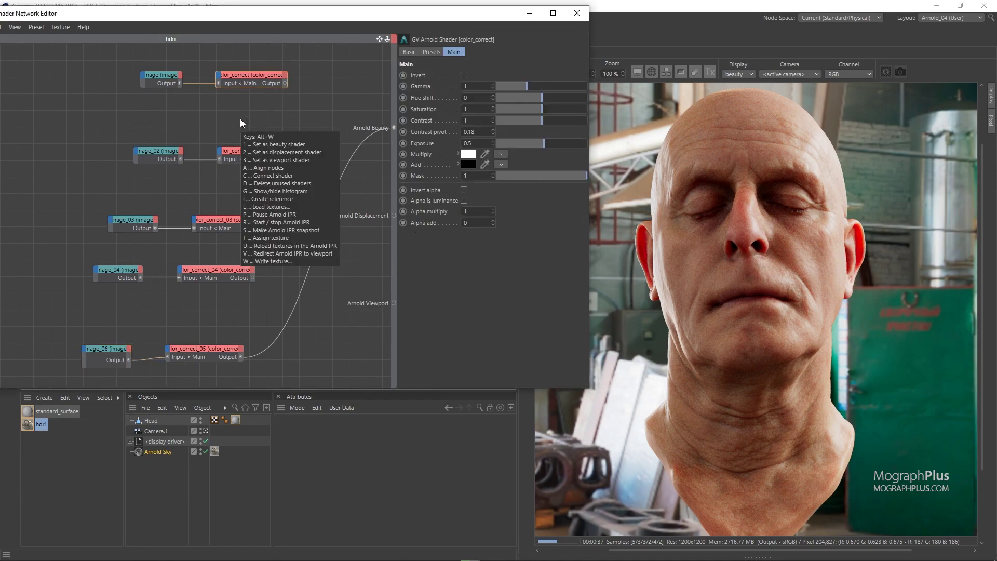
key(1)
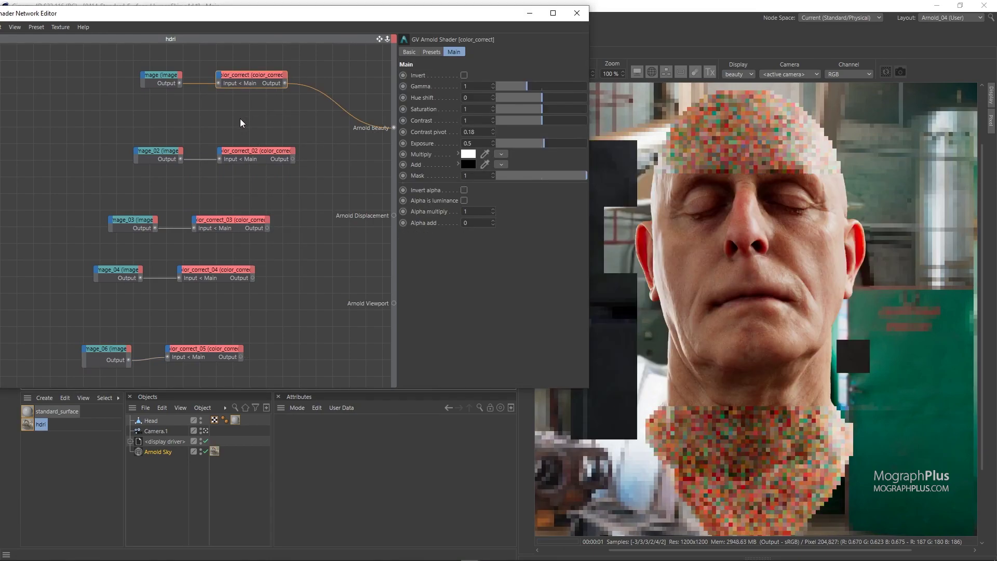
drag(409, 6, 313, 18)
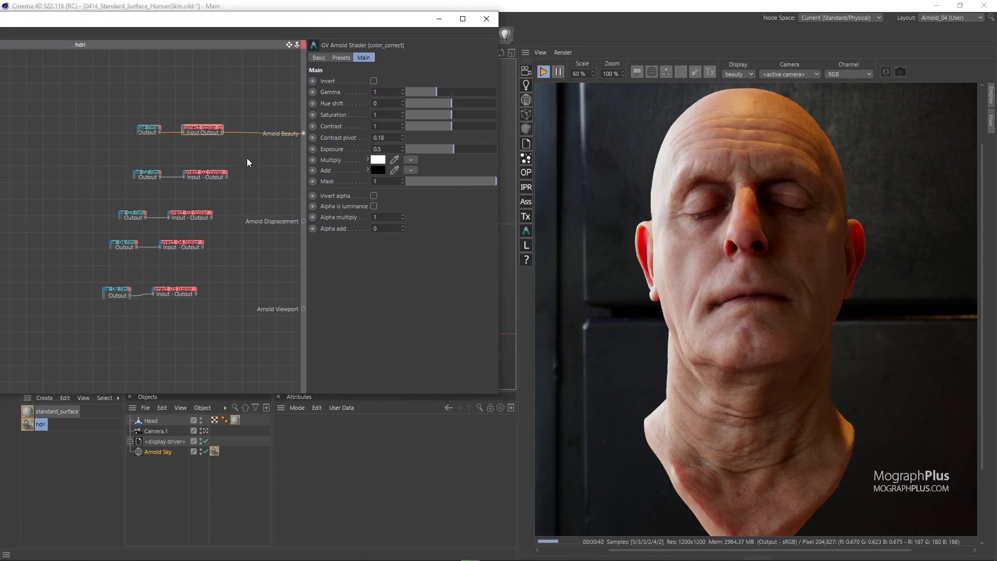
- Preview the head under other environments by setting color_correct_02 and color_correct_03 in turn as the hdri beauty shader, and pick color_correct_04
drag(237, 165, 223, 176)
key(alt+w)
key(1)
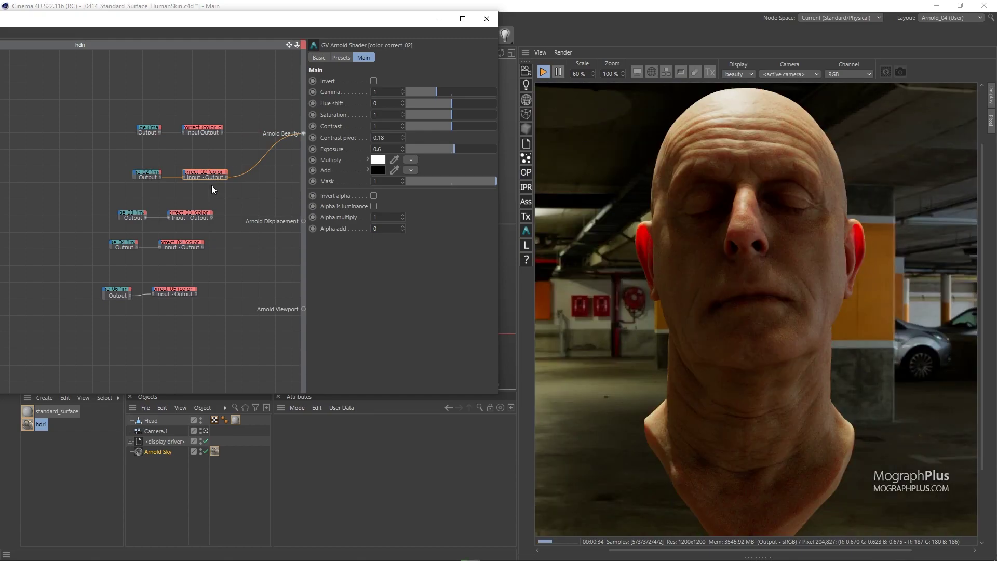
click(201, 222)
key(alt+w)
key(1)
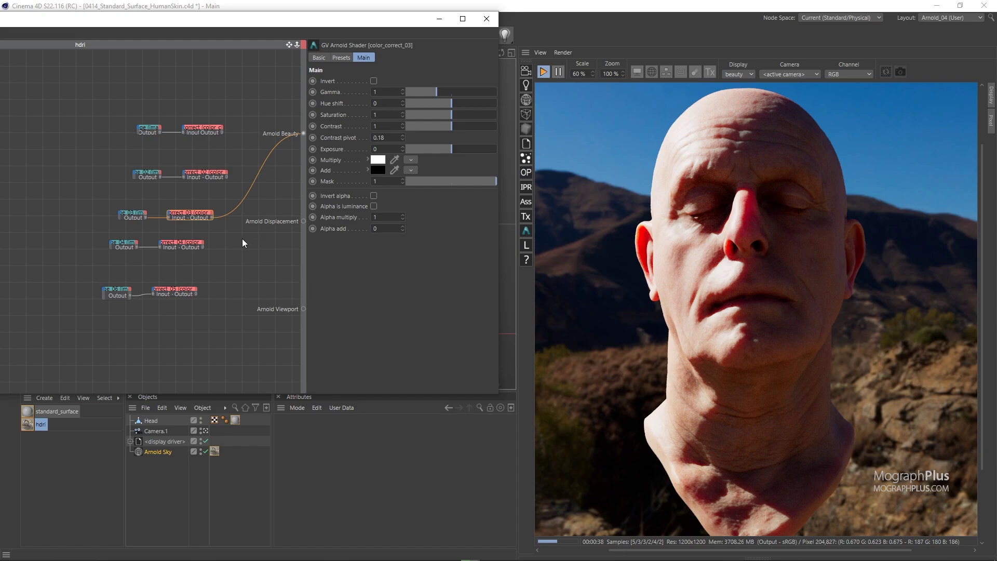
drag(232, 235, 182, 254)
right_click(182, 254)
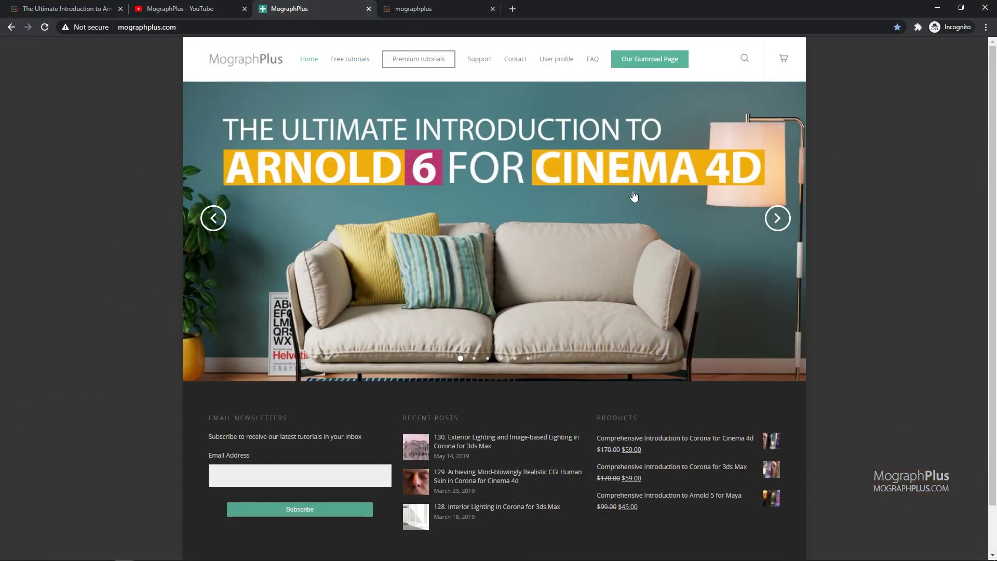
- Switch to the browser and look through the featured courses on the MographPlus homepage and the product list on its Gumroad page
click(771, 220)
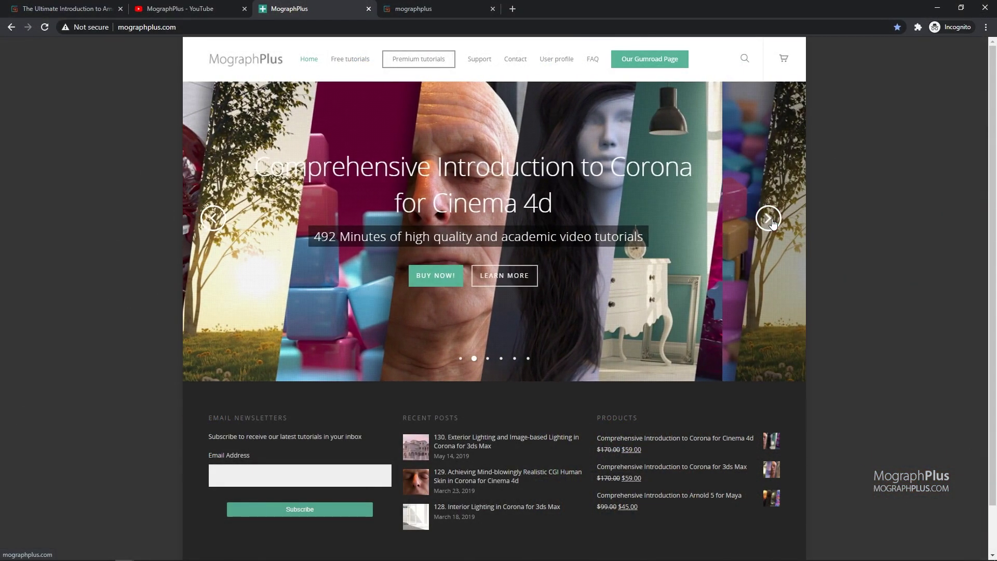
click(772, 220)
key(ctrl+Tab)
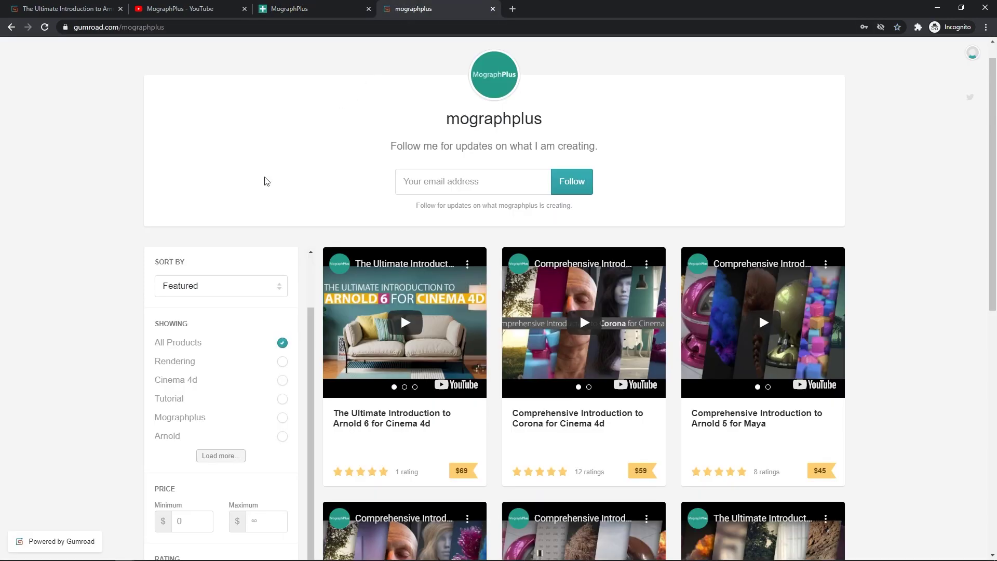
scroll(88, 275, down, 1)
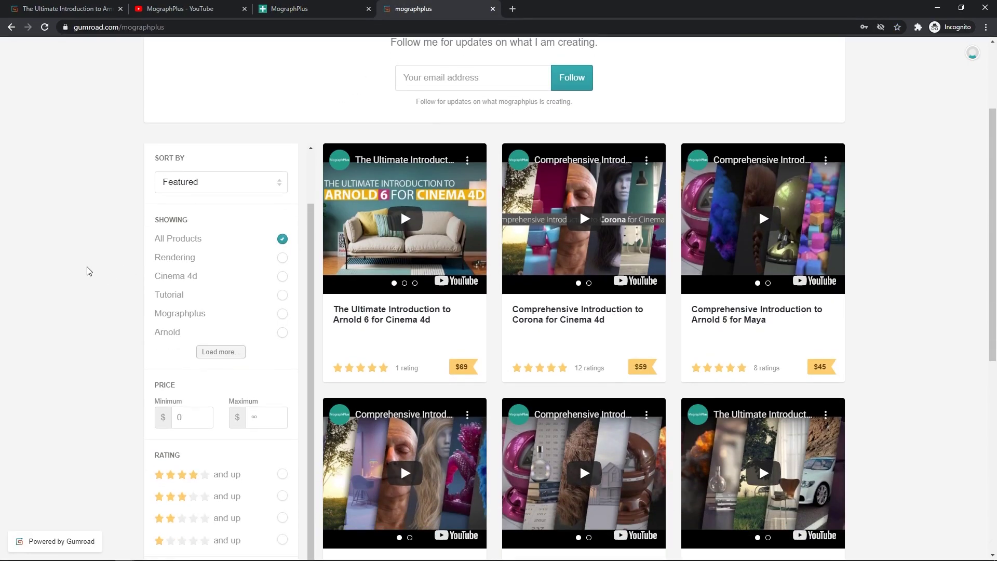
scroll(91, 271, down, 1)
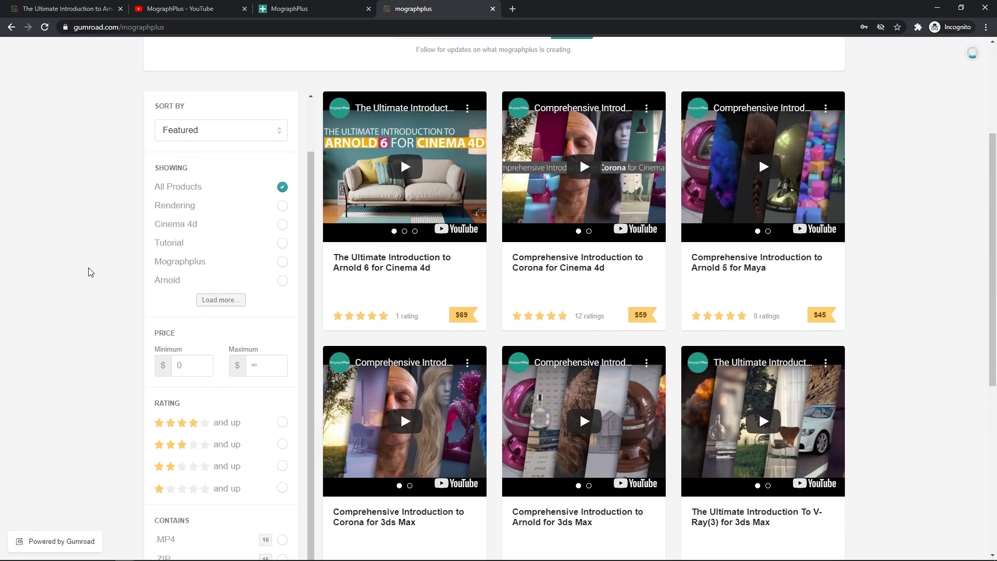
scroll(91, 271, down, 1)
scroll(90, 272, up, 4)
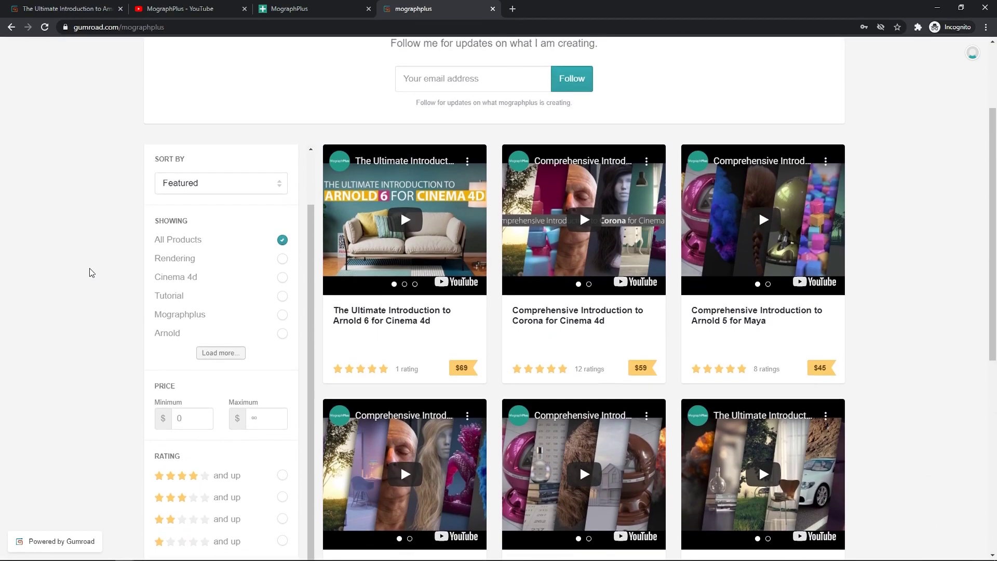